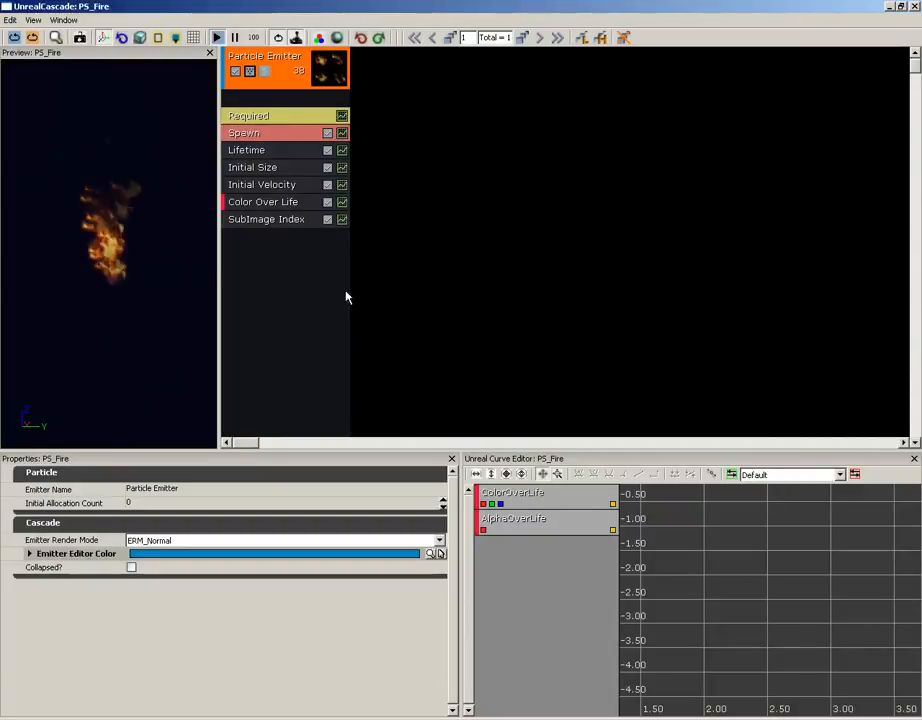
- Add an Initial RotRate module to the fire particle emitter
right_click(262, 246)
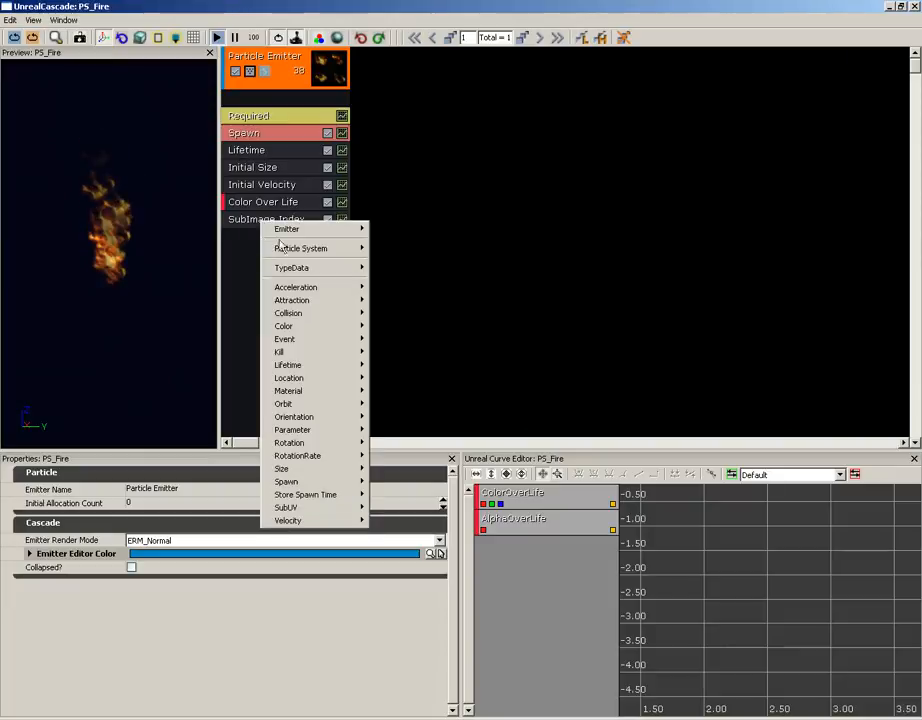
mouse_move(292, 459)
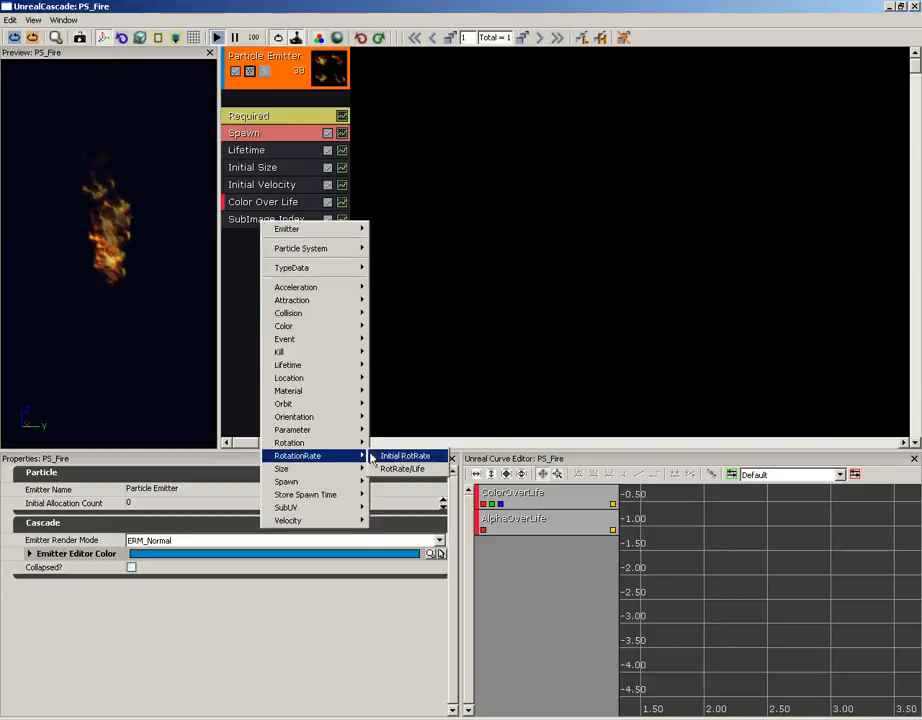
click(431, 457)
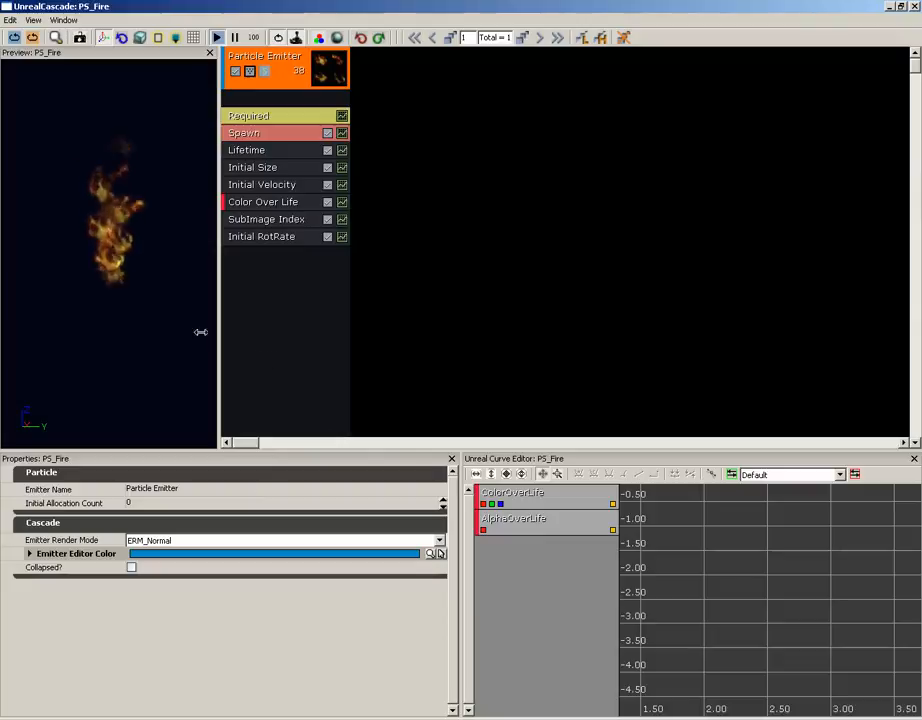
- Set the minimum of the Initial RotRate module's Start Rotation Rate distribution to -1
click(256, 237)
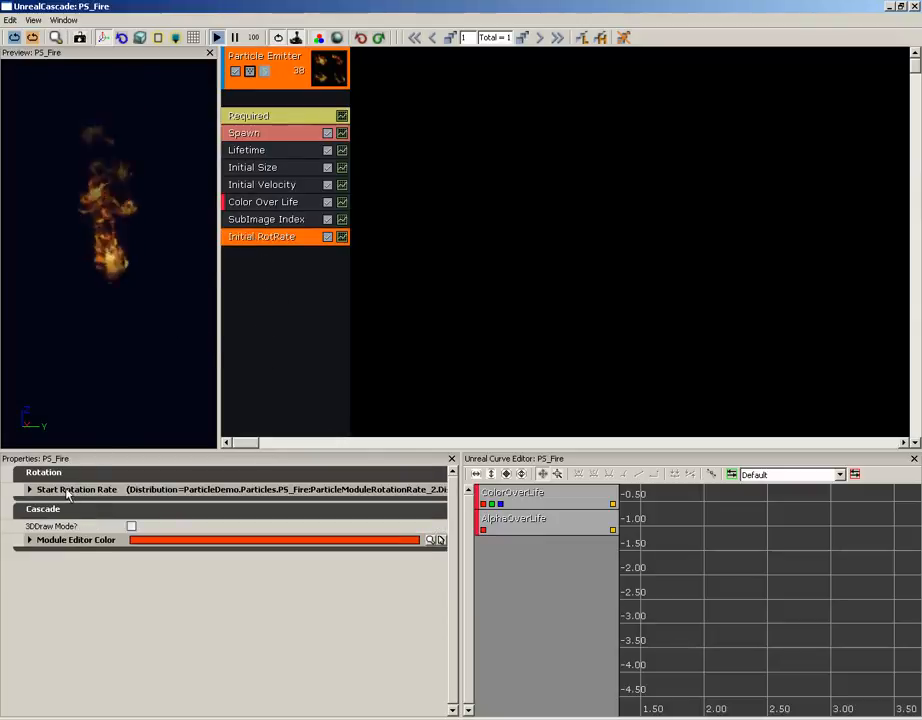
click(29, 489)
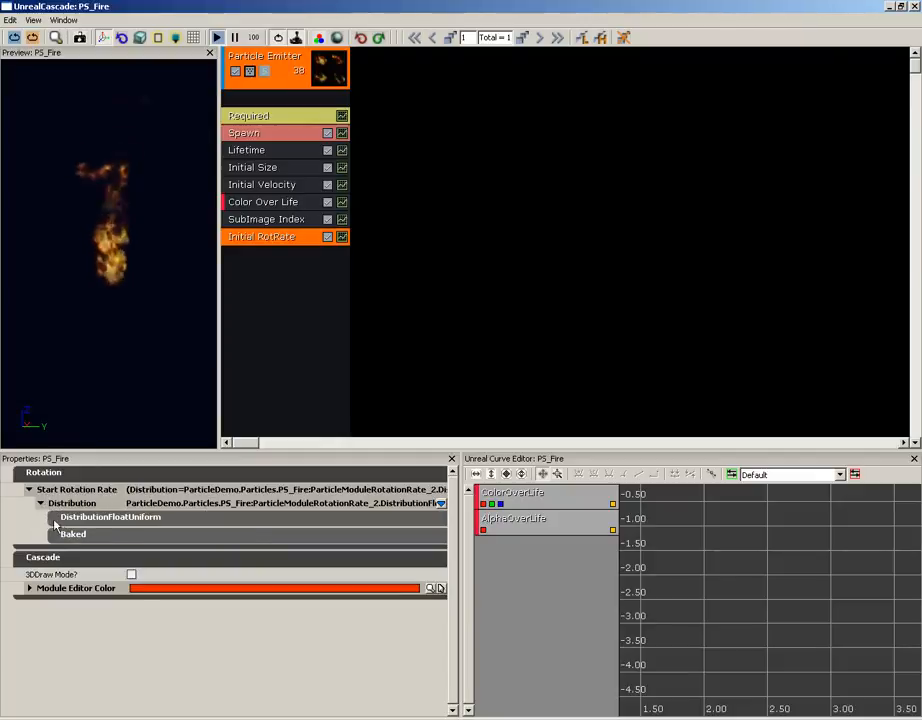
click(90, 517)
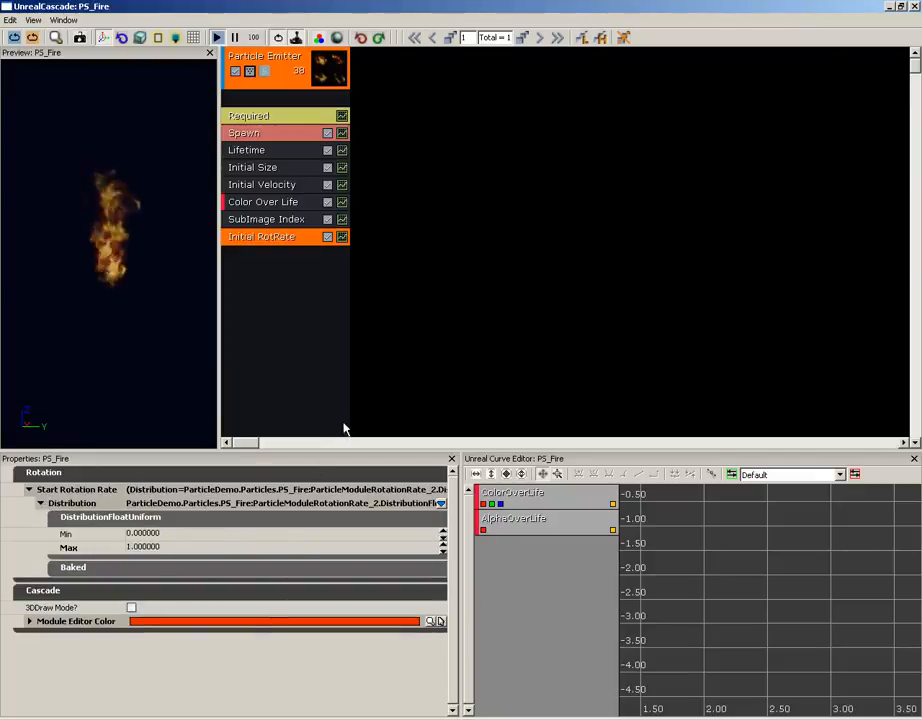
click(140, 533)
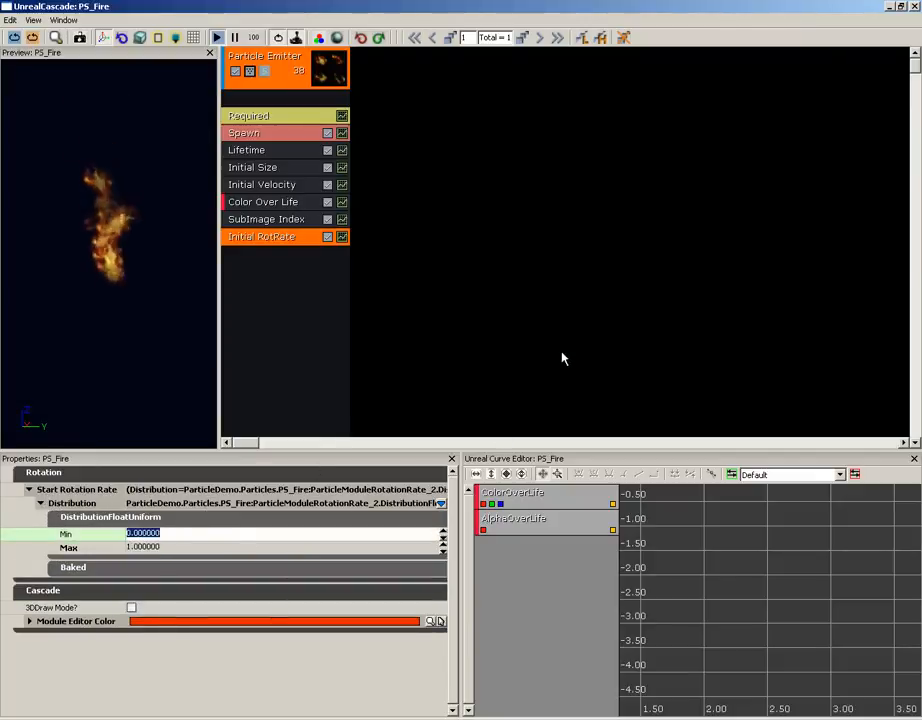
text(-1)
key(Return)
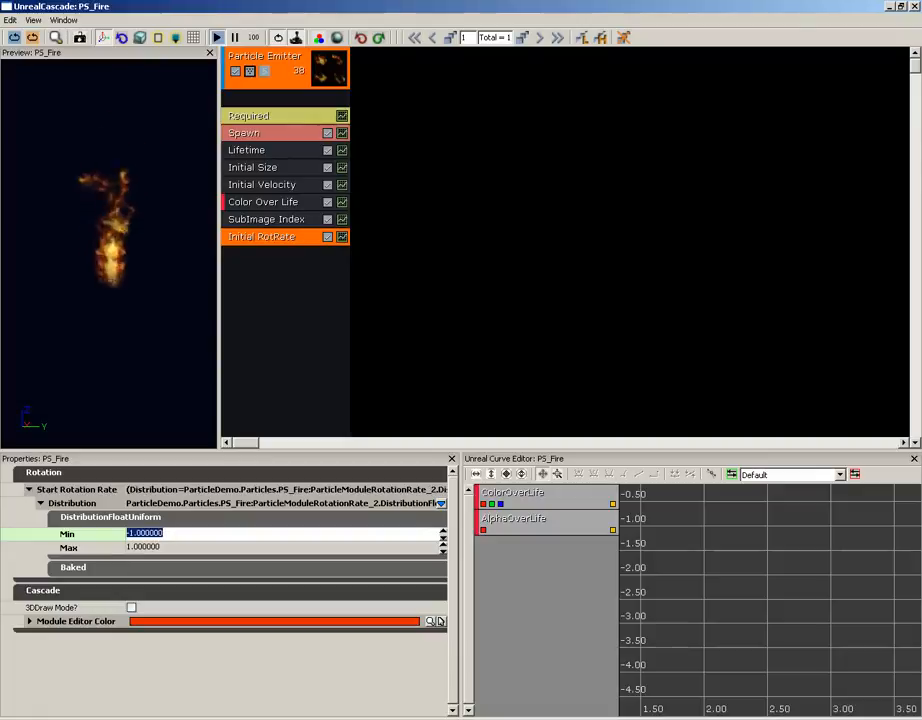
- Add a Cylinder location module to the particle emitter and select it for editing
right_click(257, 266)
mouse_move(294, 404)
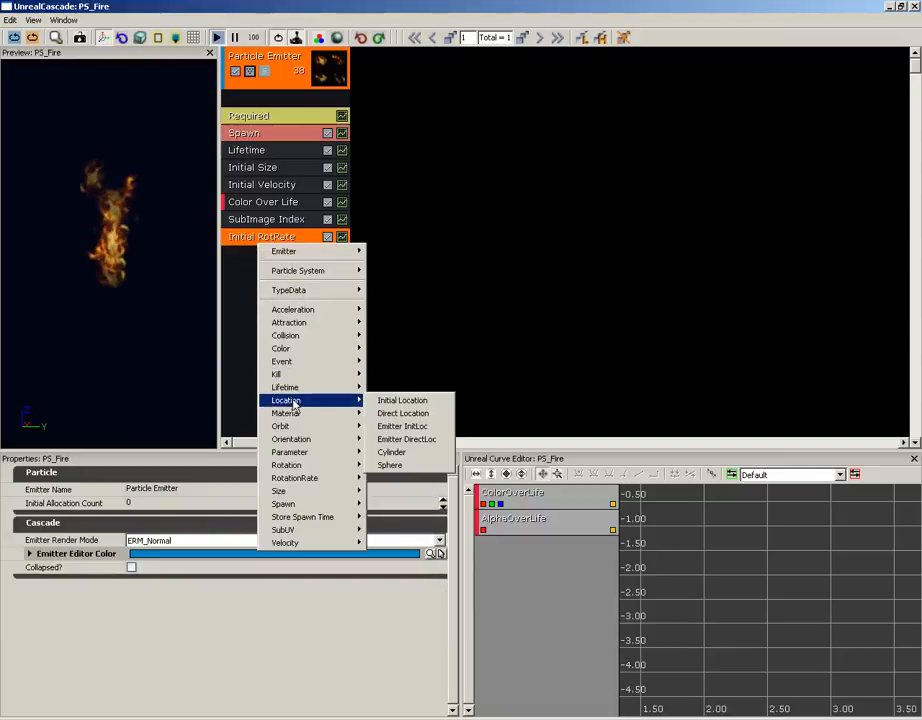
click(391, 453)
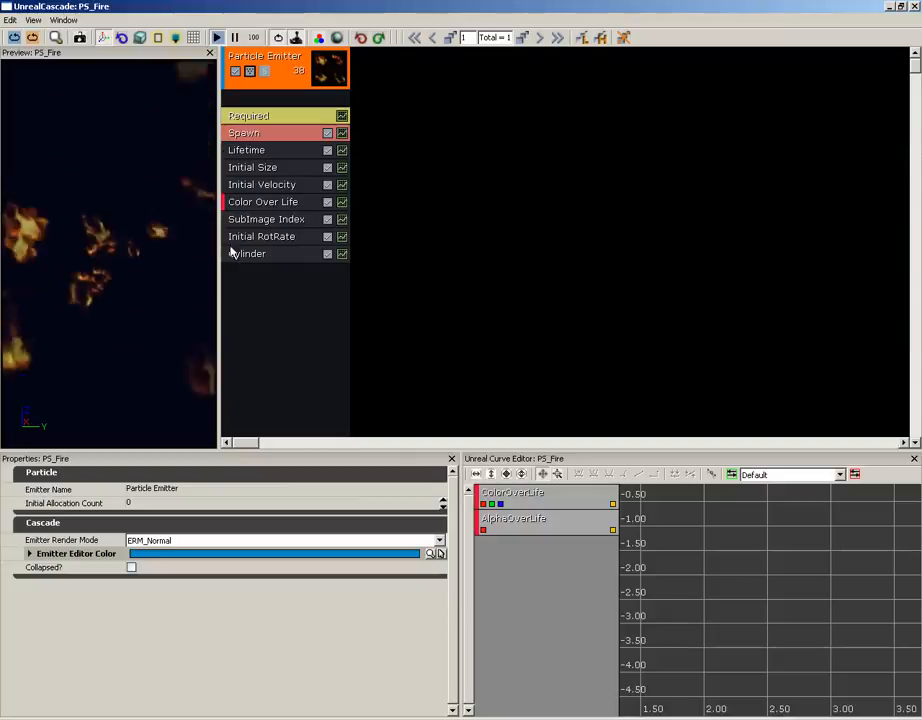
click(266, 258)
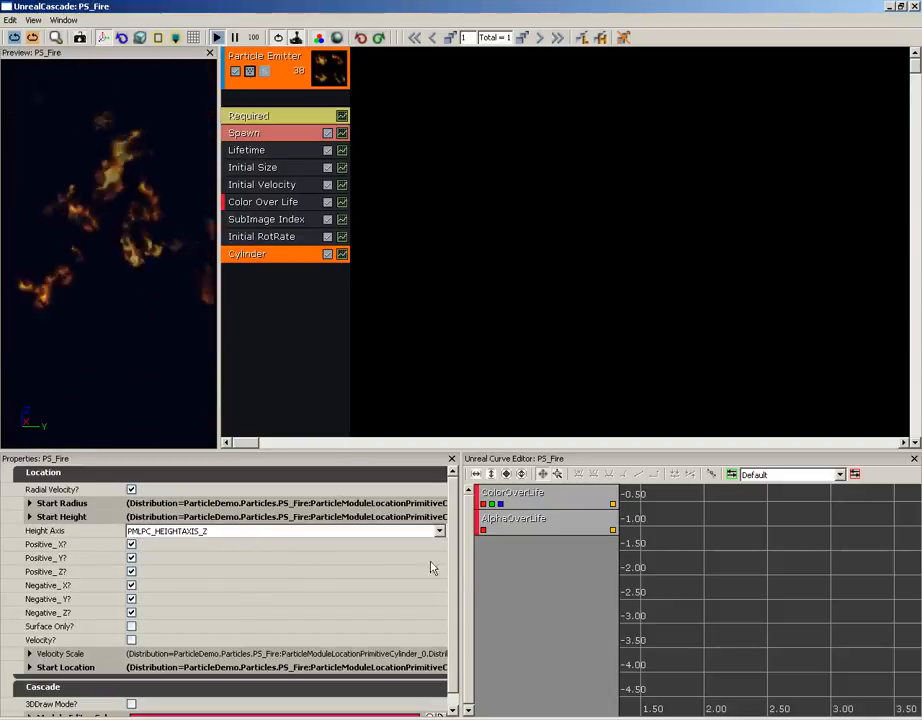
- Turn on 3DDraw Mode for the Cylinder module to display its spawn volume in the preview
scroll(377, 588, down, 1)
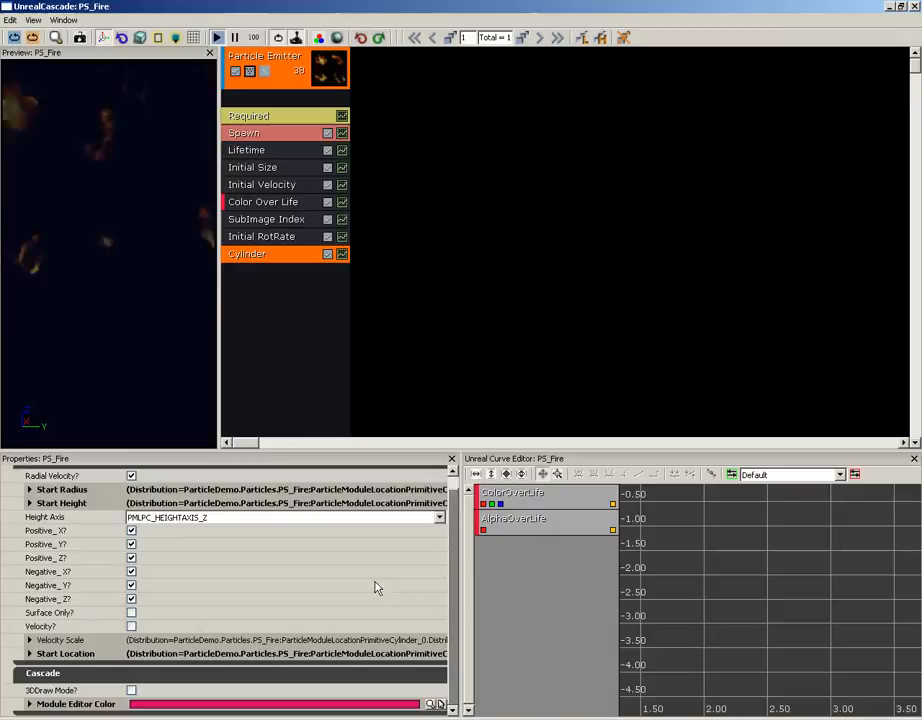
click(131, 690)
drag(112, 355, 77, 329)
right_drag(77, 329, 116, 326)
drag(116, 326, 110, 286)
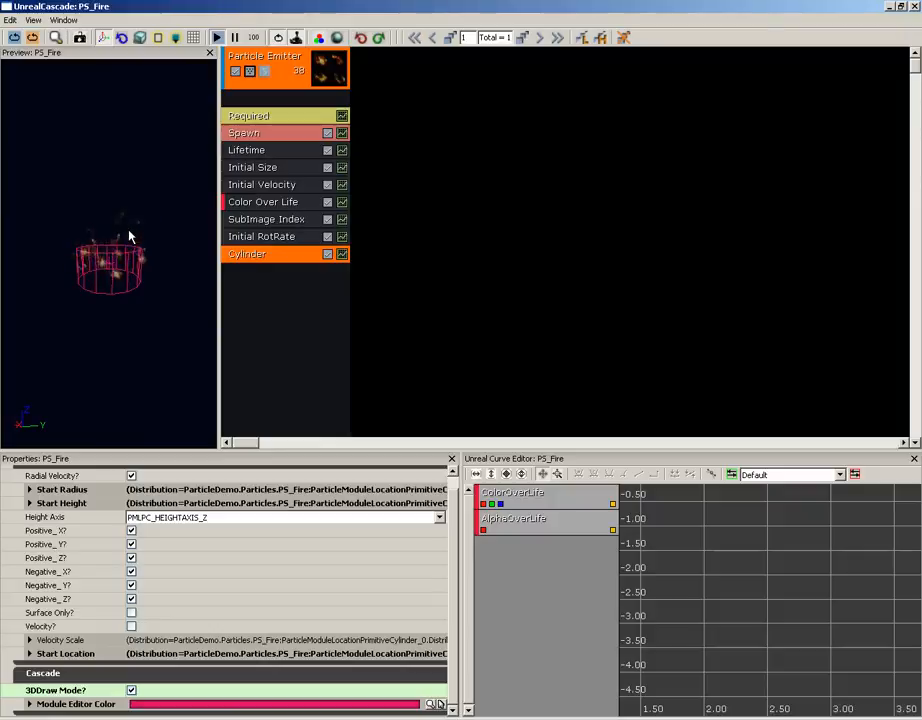
- Set the Cylinder module's Start Radius constant to 5
click(58, 492)
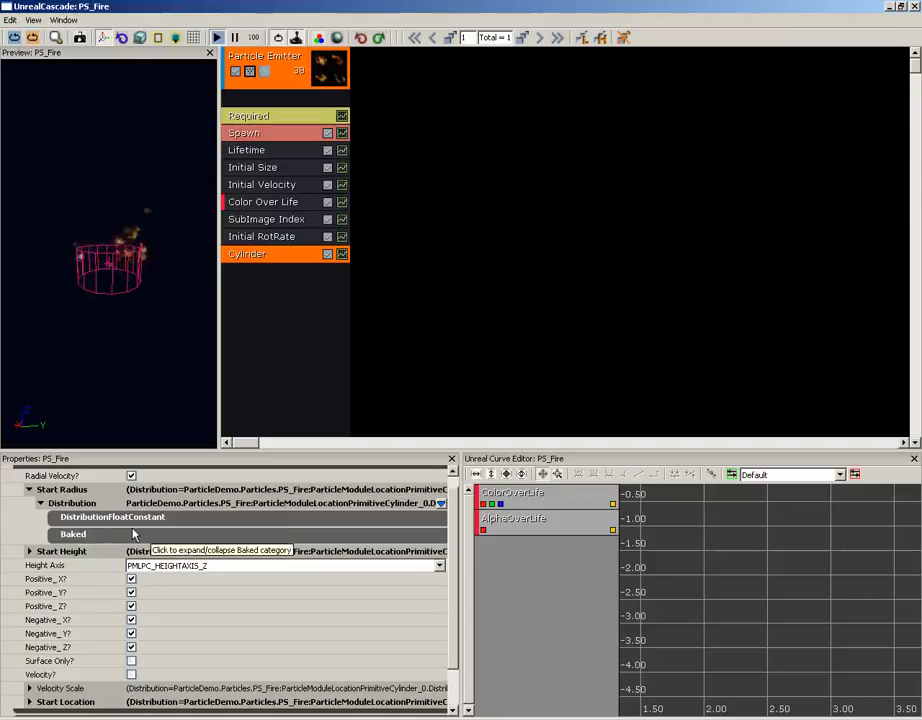
click(145, 519)
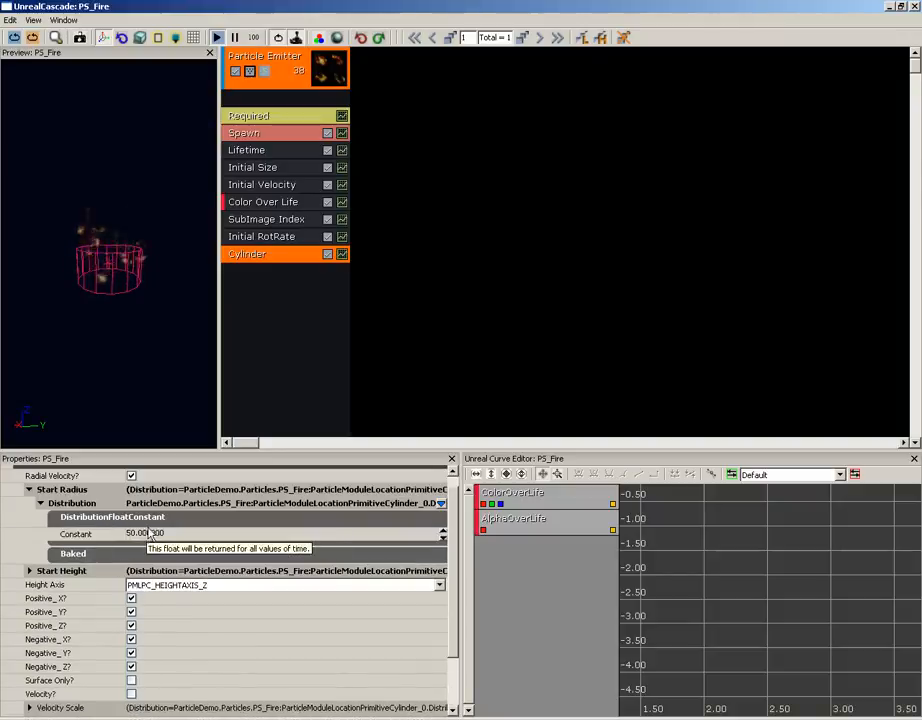
click(150, 533)
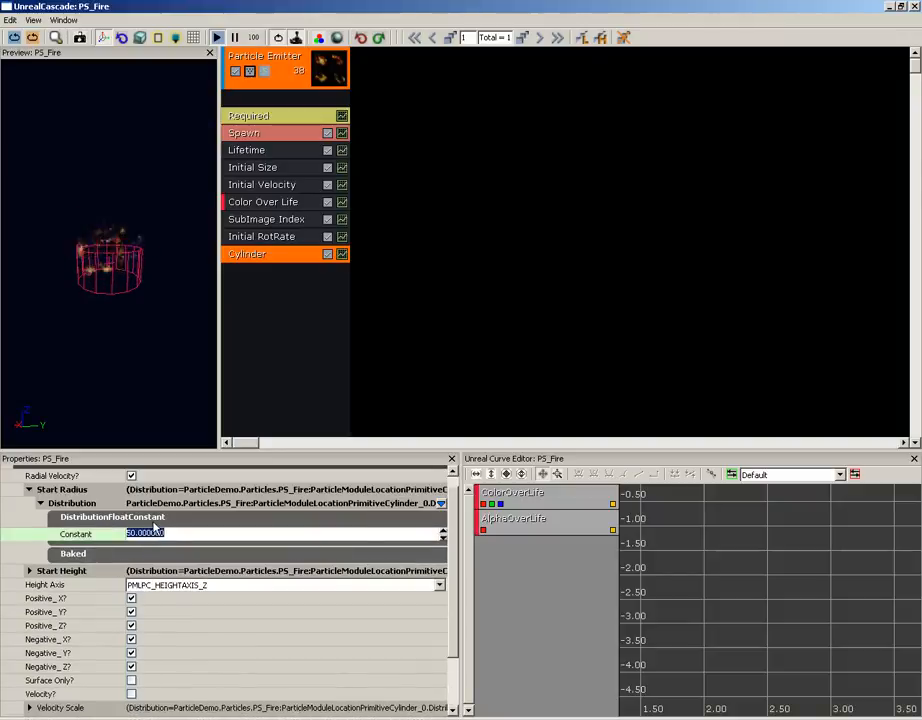
text(5)
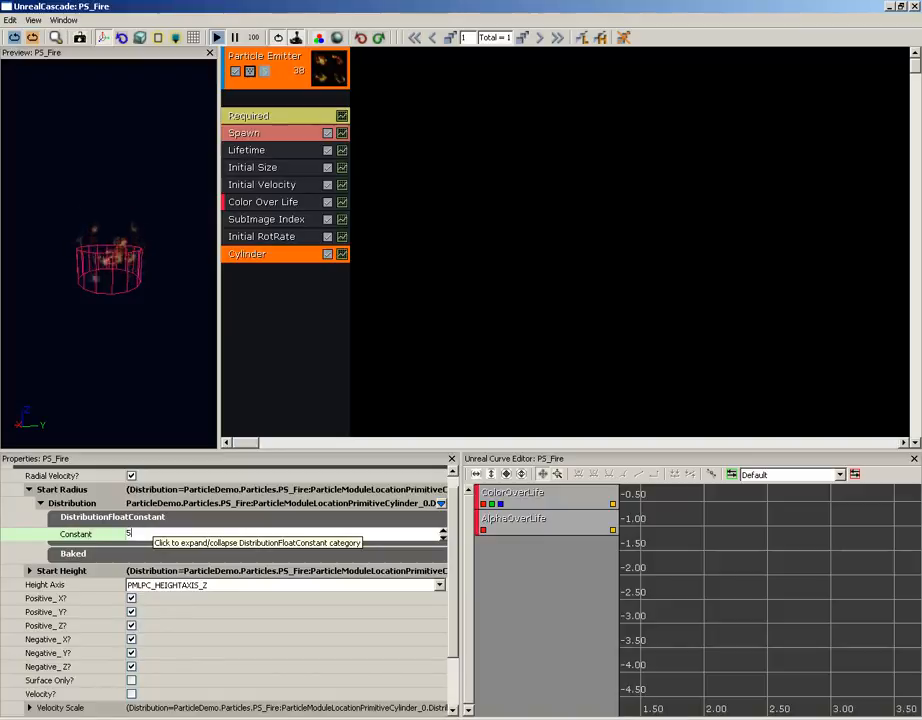
key(Return)
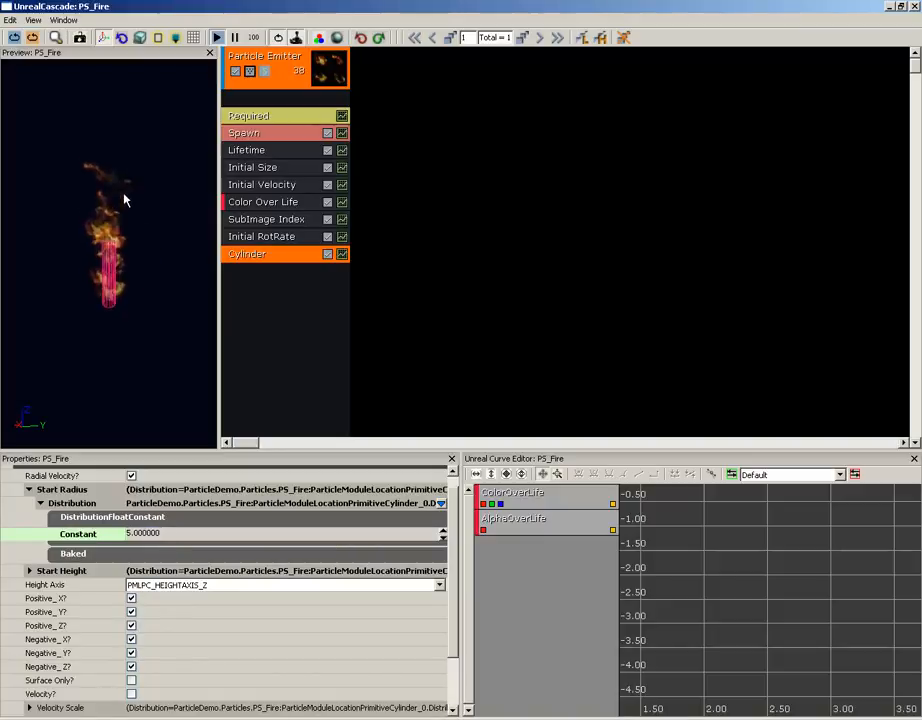
- Set the Cylinder module's Start Height constant to 5
click(68, 504)
click(62, 518)
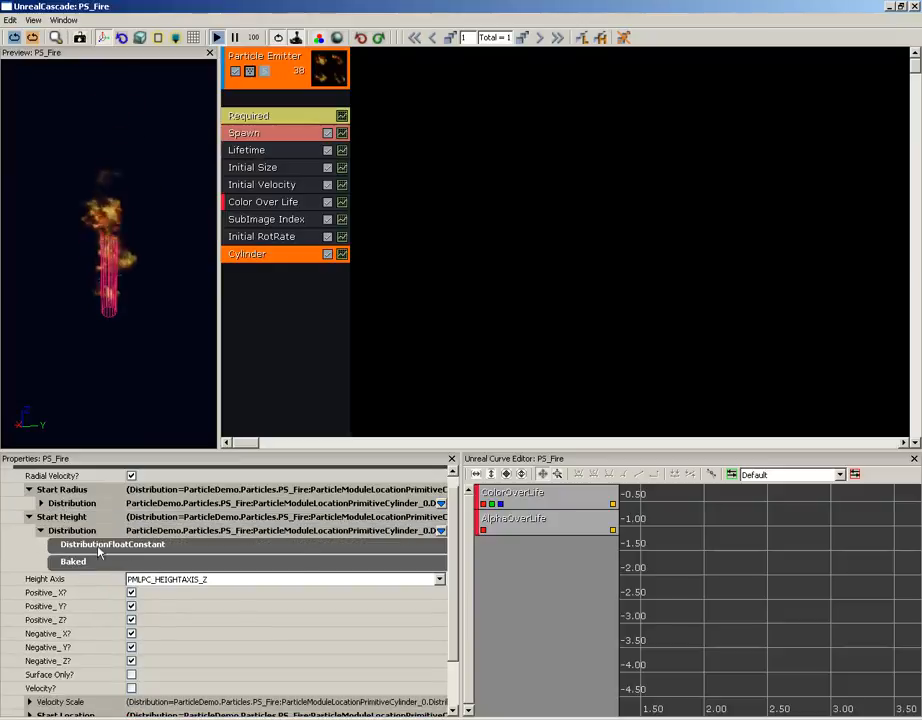
click(100, 545)
click(157, 562)
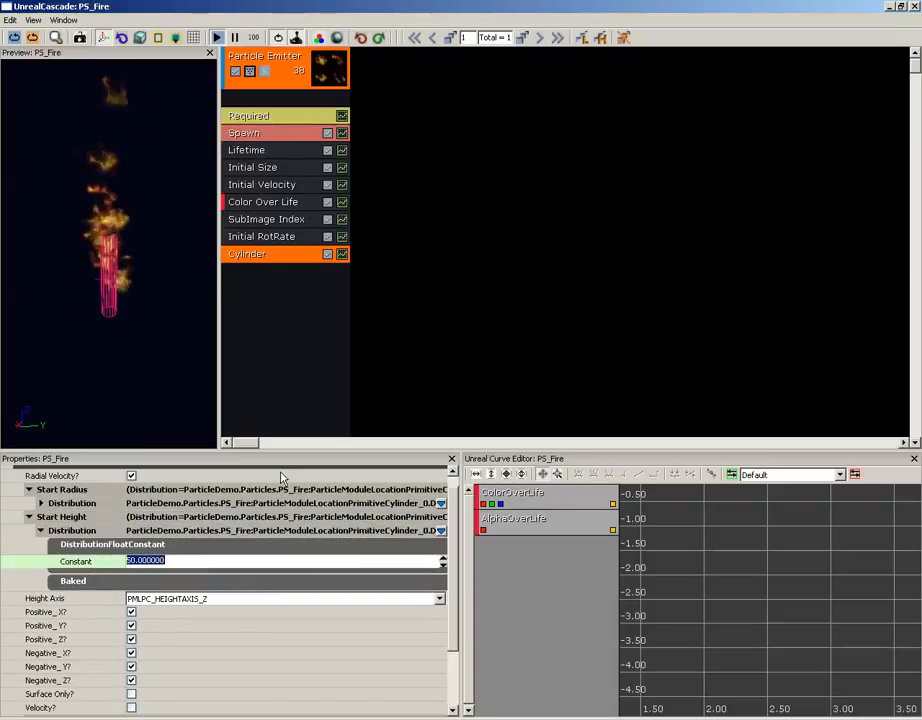
text(5)
key(Return)
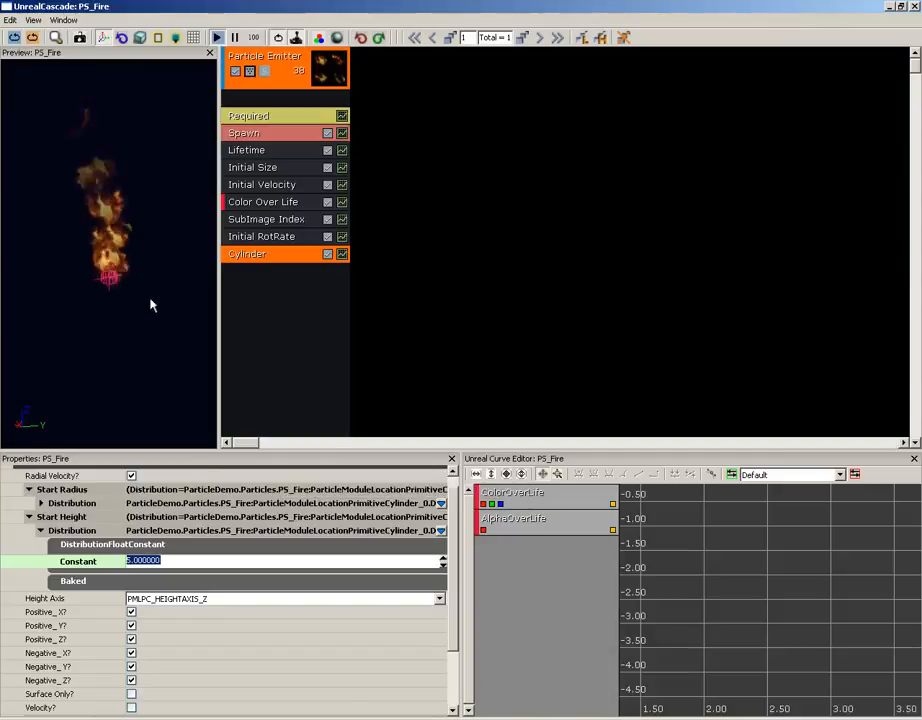
- Check the resized spawn cylinder against the flames in the preview, and turn off the module's 3DDraw Mode
mouse_move(150, 299)
mouse_down()
mouse_move(99, 239)
mouse_move(152, 275)
mouse_up()
mouse_move(152, 275)
right_down()
mouse_move(152, 254)
mouse_move(141, 290)
right_up()
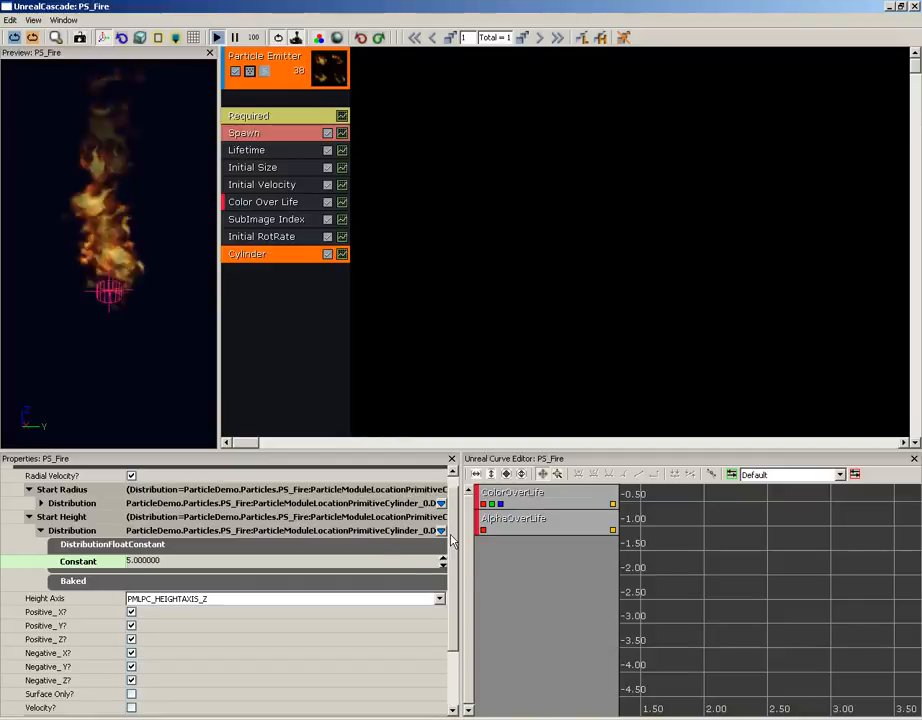
scroll(172, 682, down, 3)
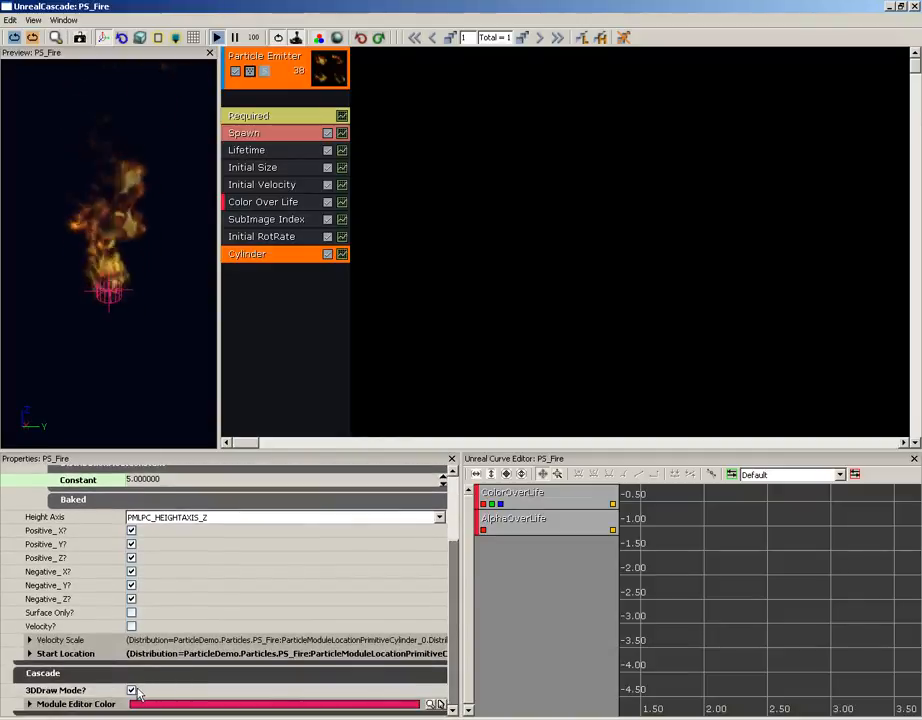
click(131, 690)
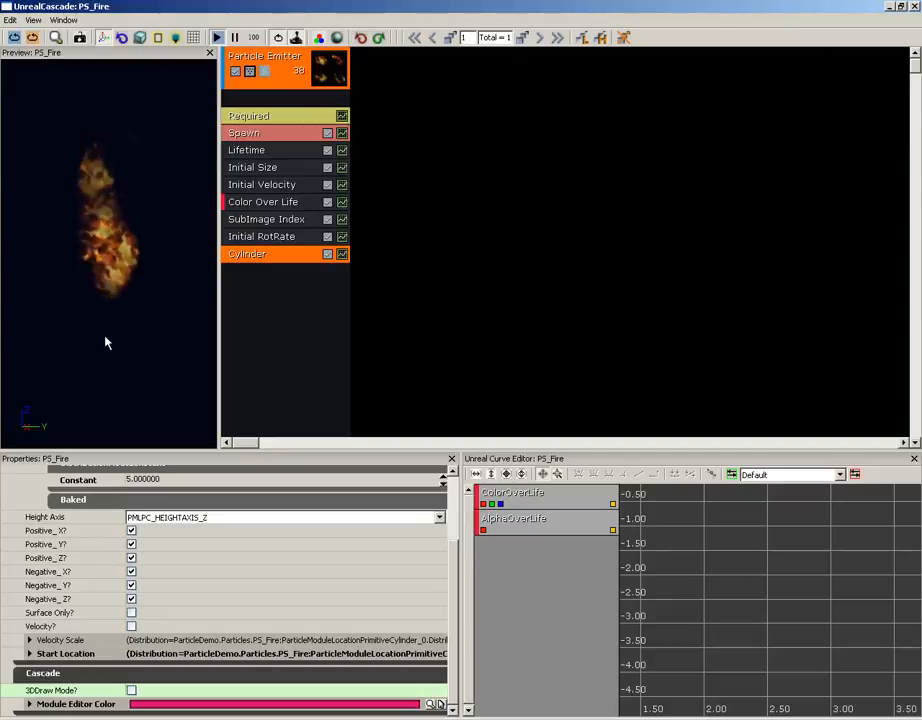
- Add a Size By Life module to the particle emitter
right_click(249, 284)
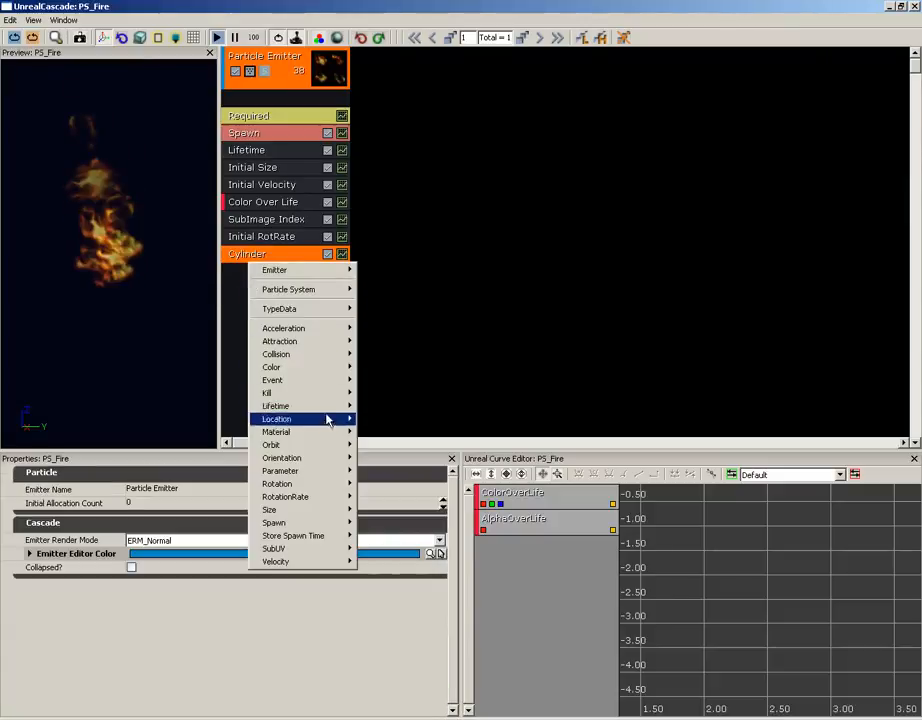
mouse_move(305, 510)
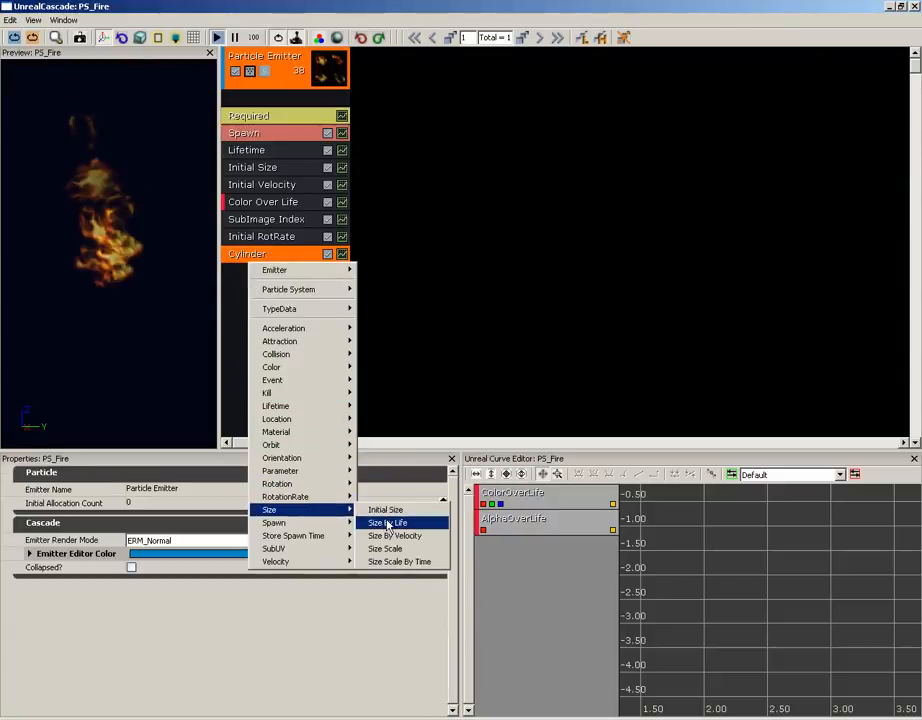
click(388, 523)
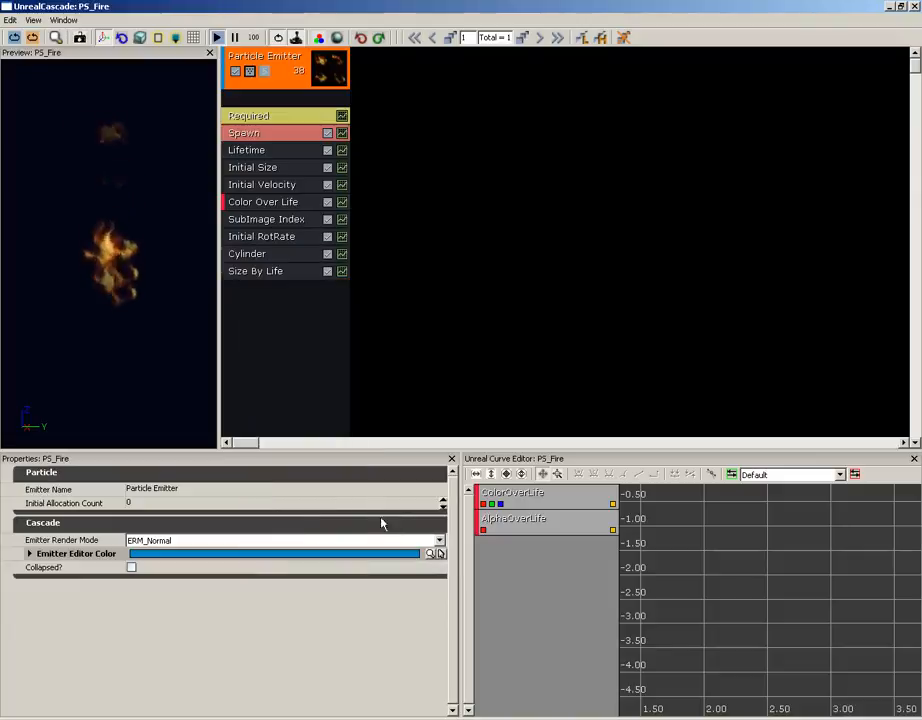
- Examine the Size By Life module's Life Multiplier curve, including the first point's In Val and X, Y and Z output values
click(277, 274)
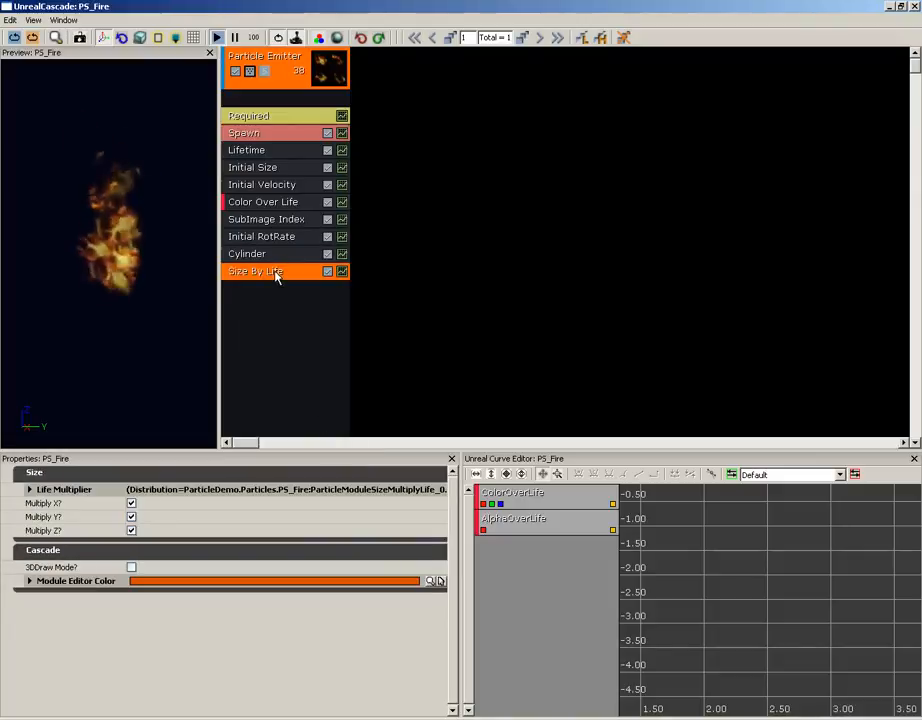
click(29, 489)
click(41, 503)
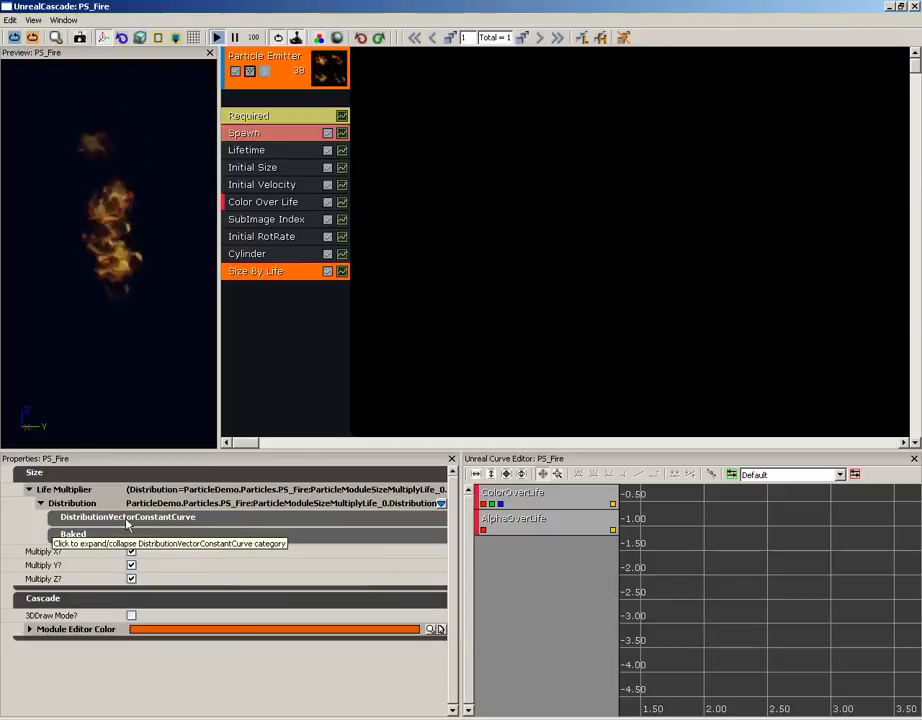
click(99, 523)
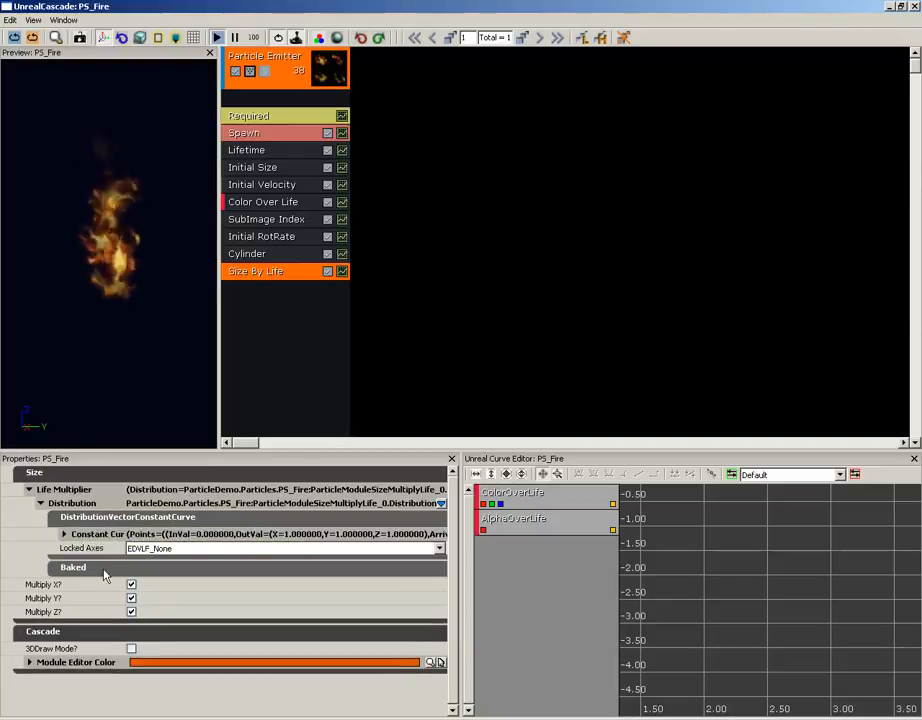
click(64, 534)
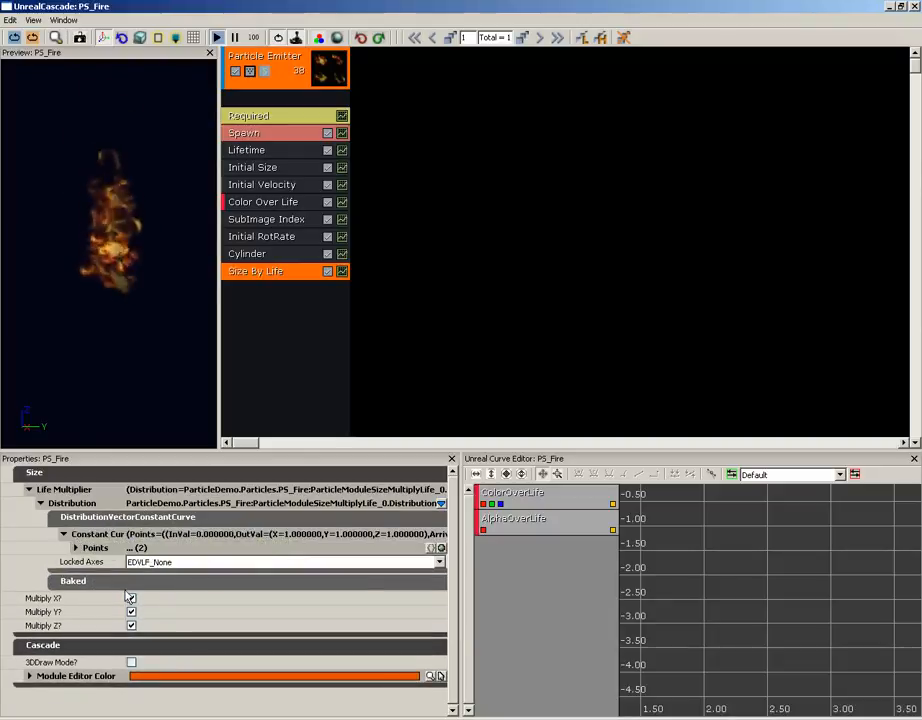
click(84, 549)
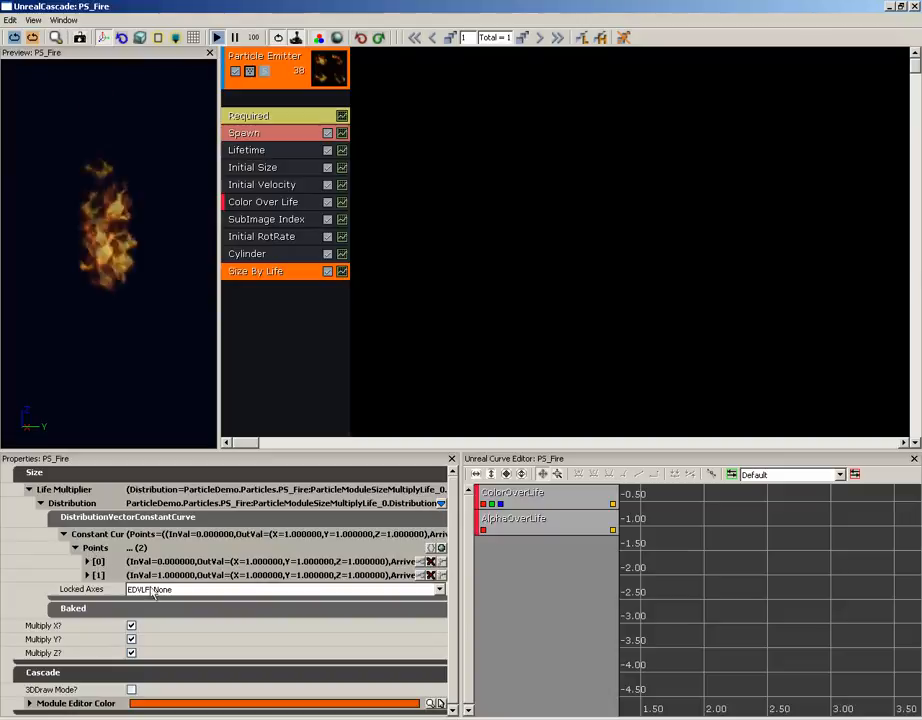
click(88, 562)
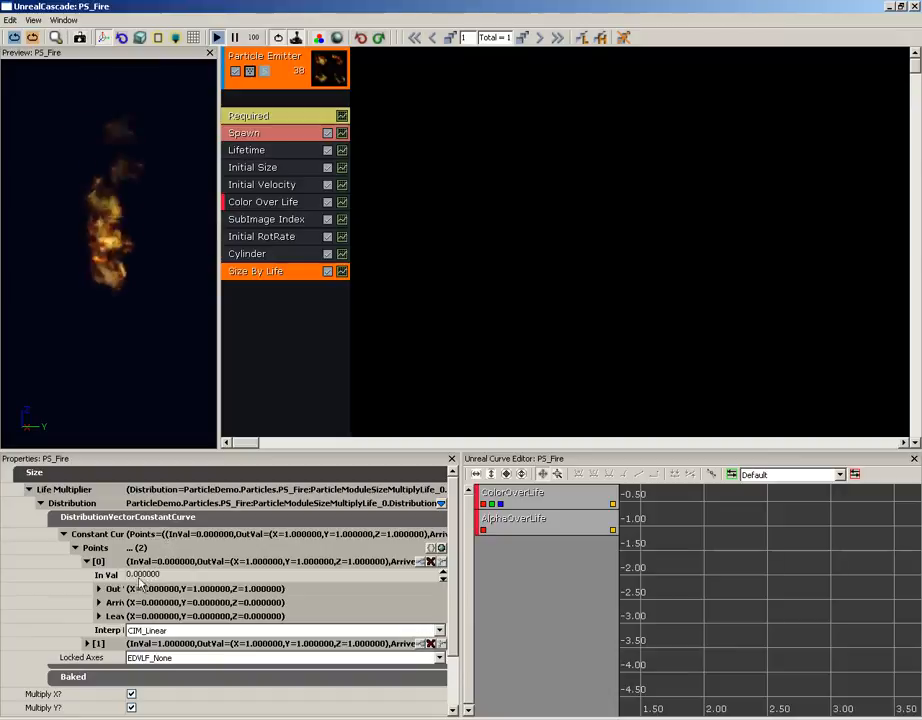
click(100, 589)
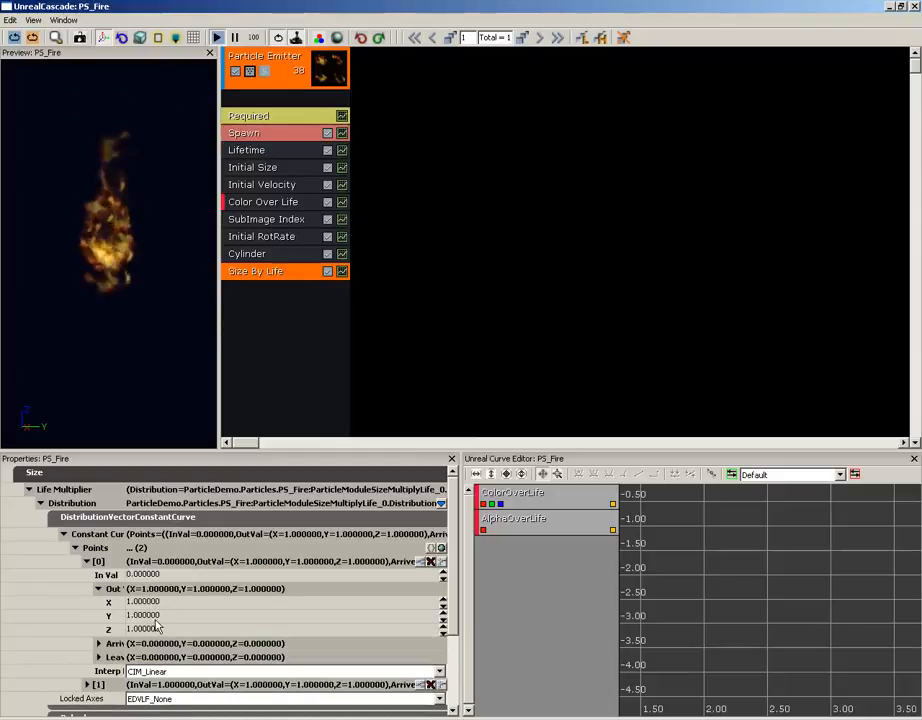
click(284, 88)
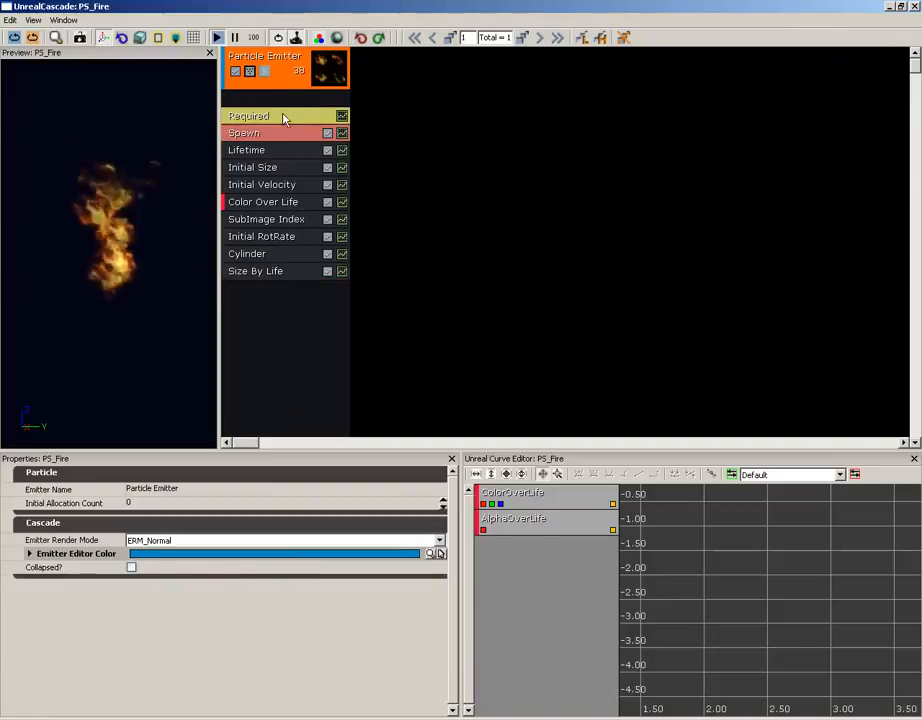
- Check the Required module's Screen Alignment, and set the X output of Size By Life's first Life Multiplier point to 0
click(284, 118)
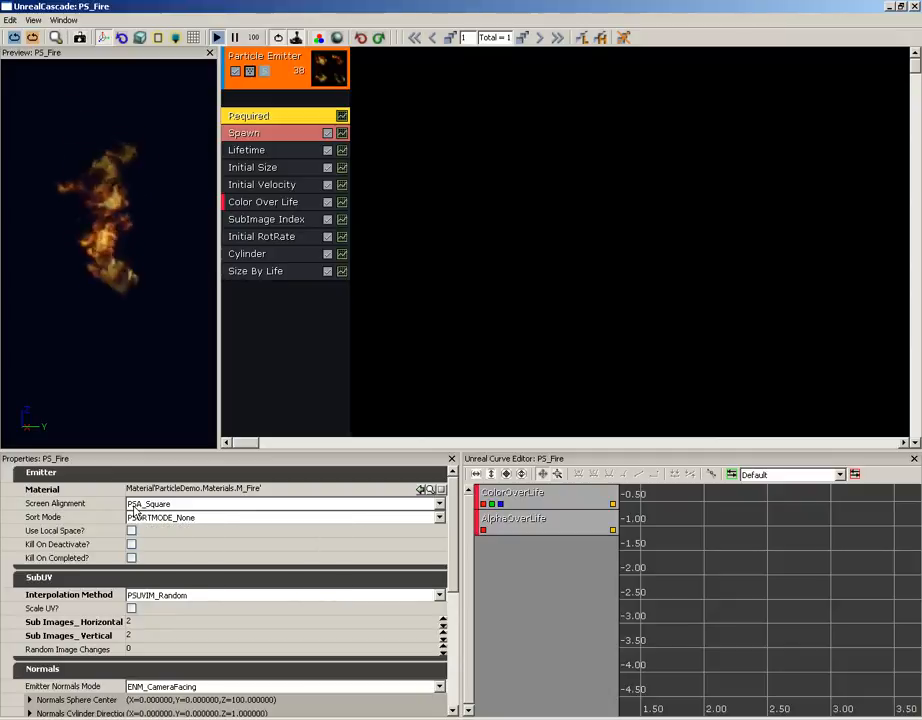
click(255, 274)
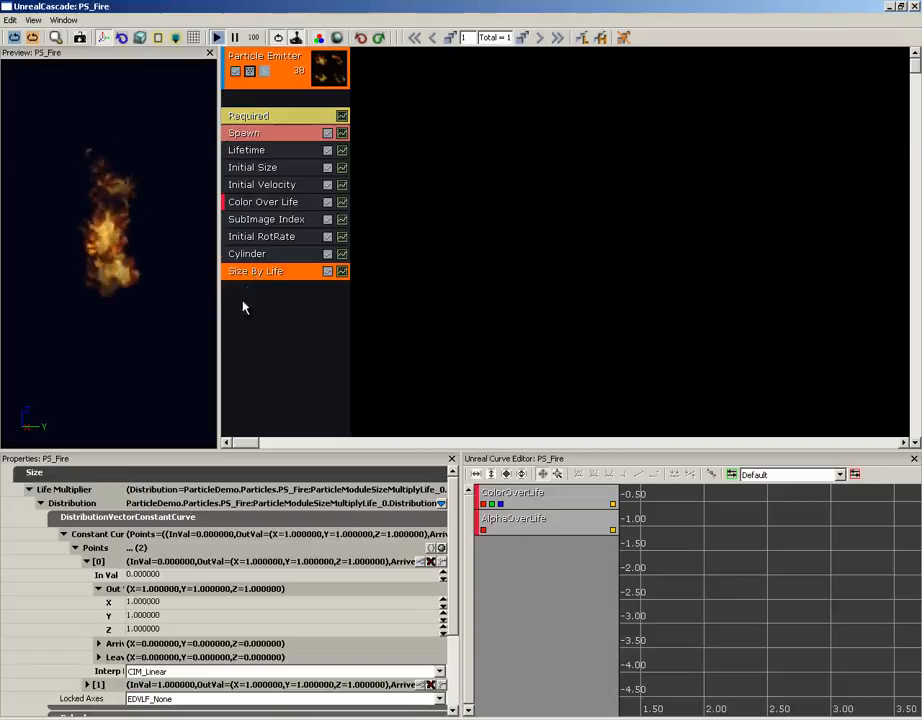
click(152, 603)
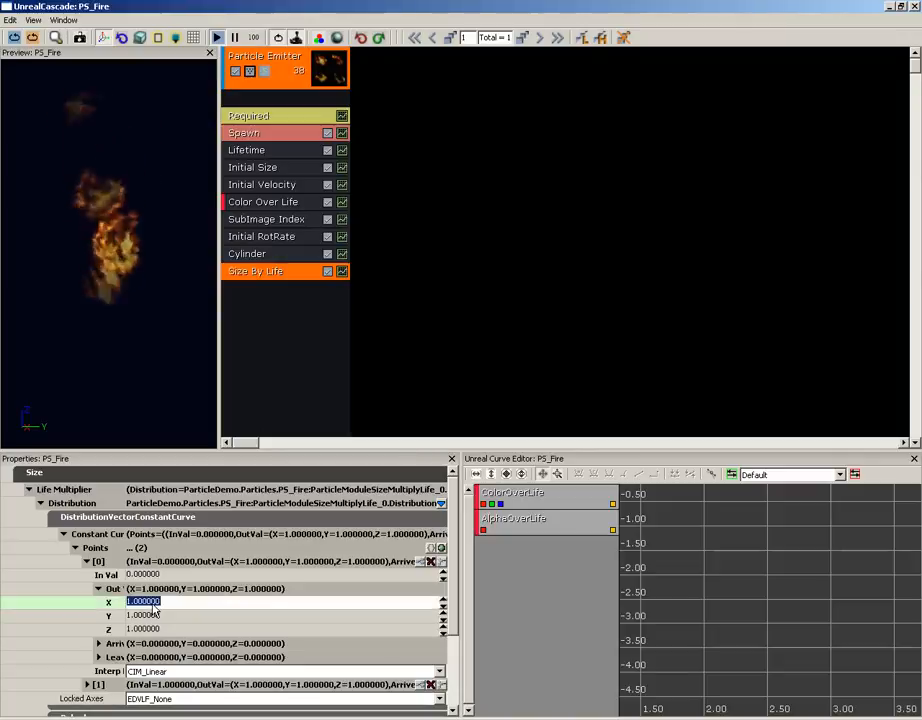
text(0)
key(Return)
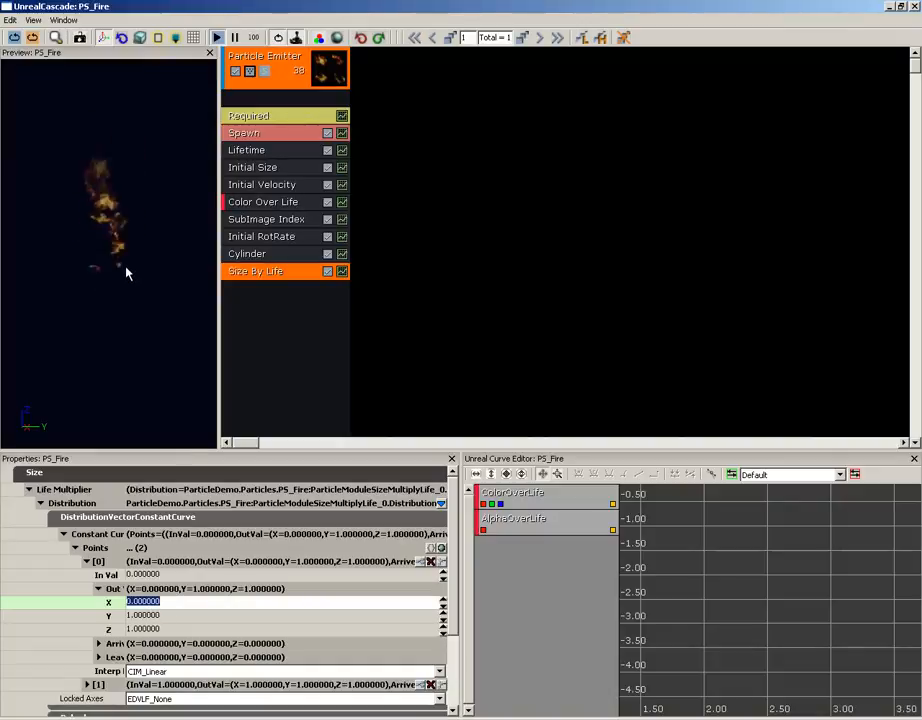
- Set the In Val of the second Life Multiplier curve point to 0.2
click(98, 589)
click(87, 562)
click(87, 576)
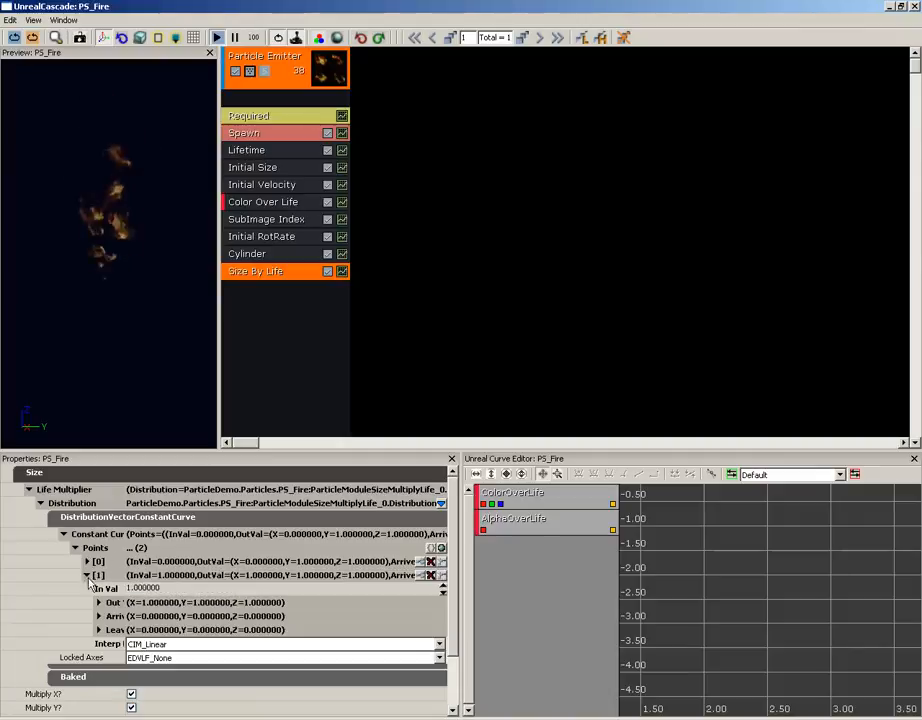
click(211, 588)
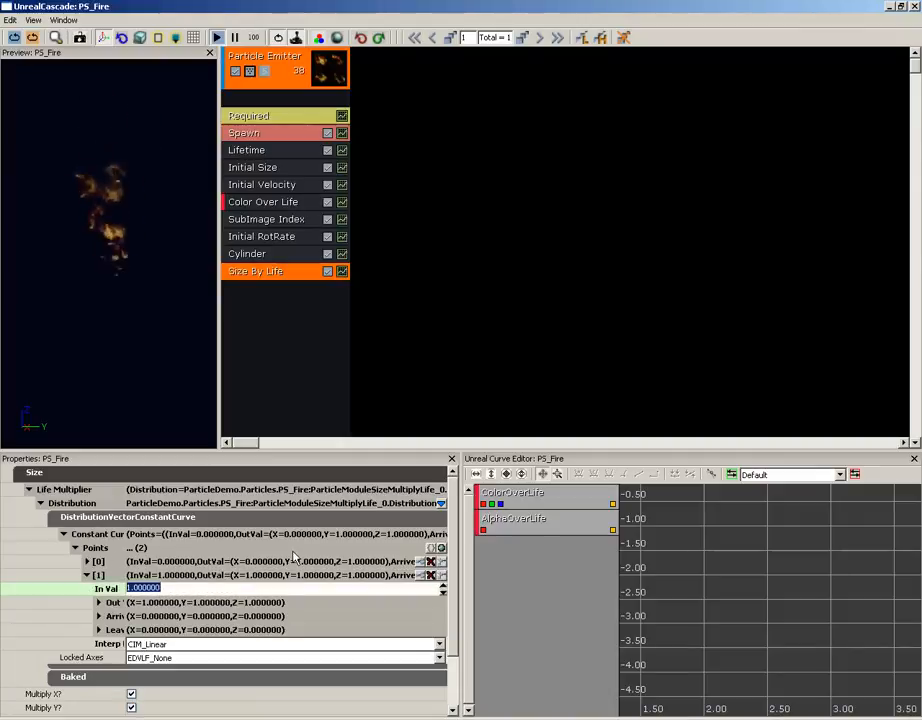
text(.)
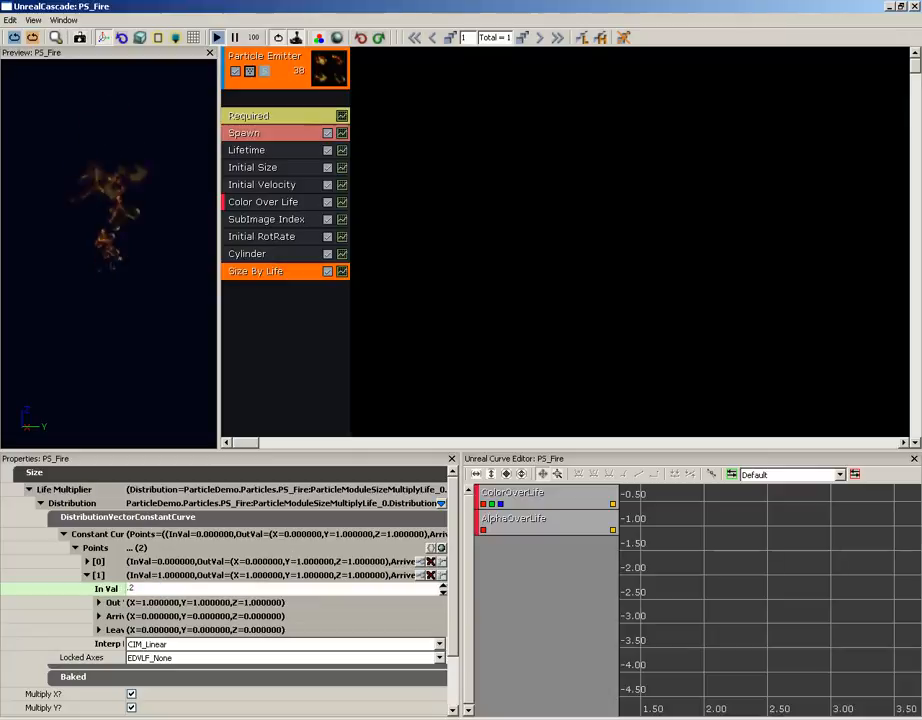
text(2)
key(Return)
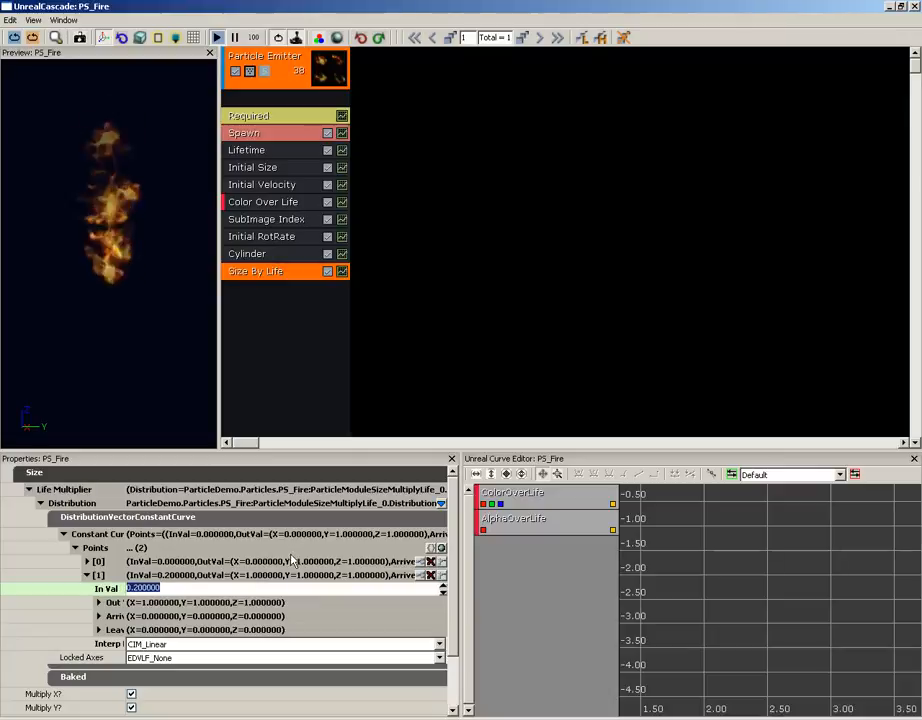
- Set the X output value of the second Life Multiplier point to 1.25
click(99, 602)
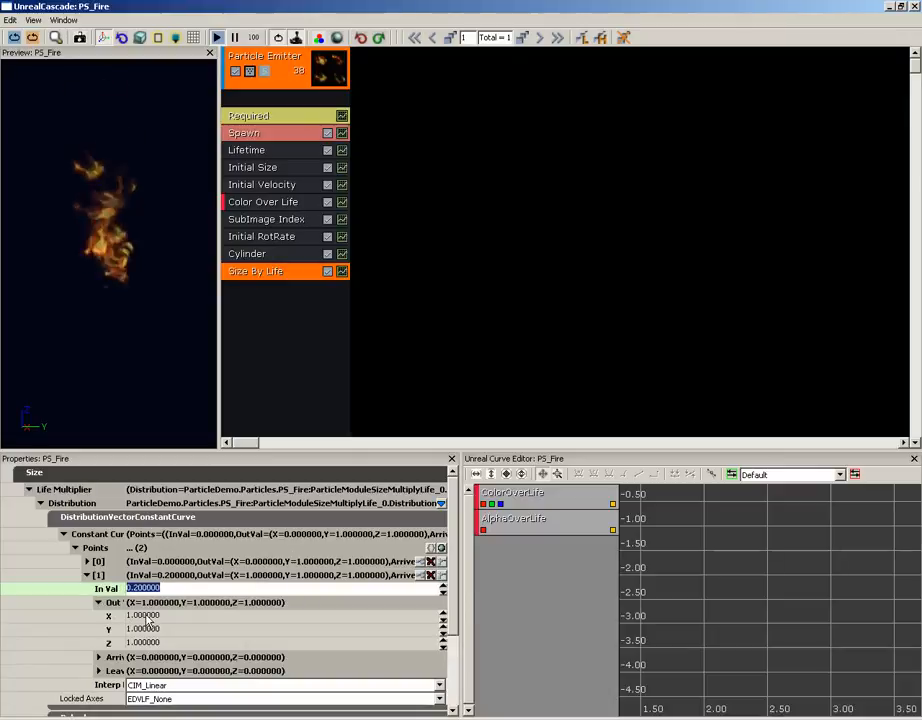
click(138, 615)
text(1.25)
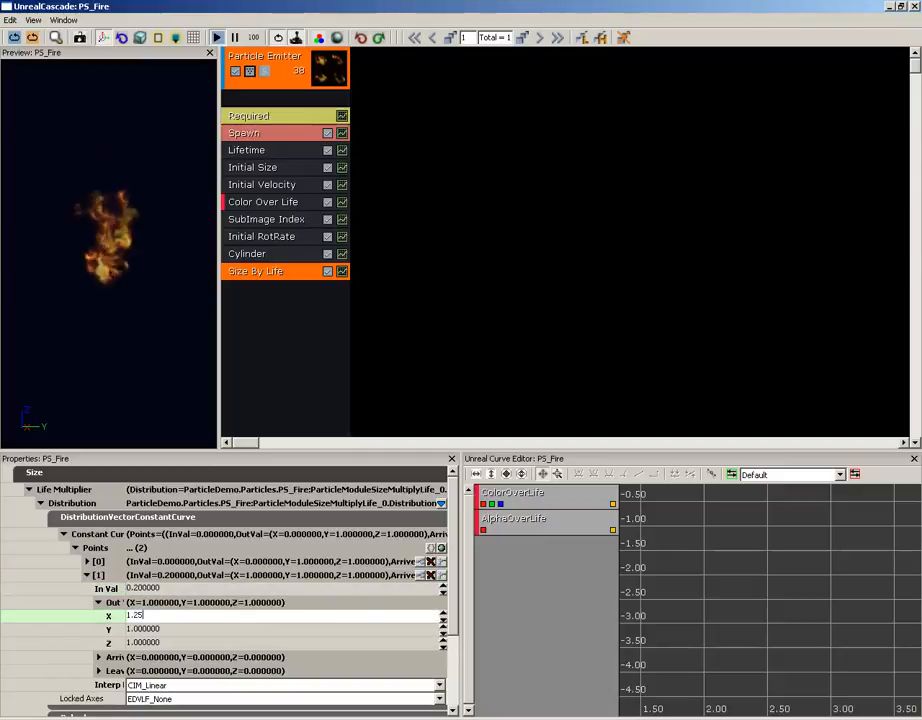
key(Return)
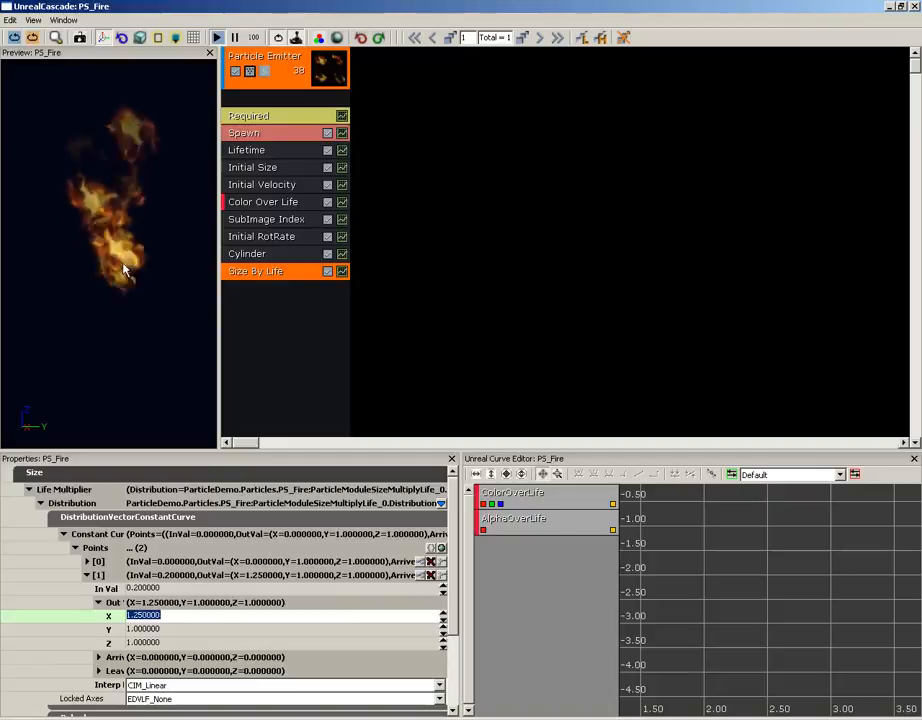
click(98, 603)
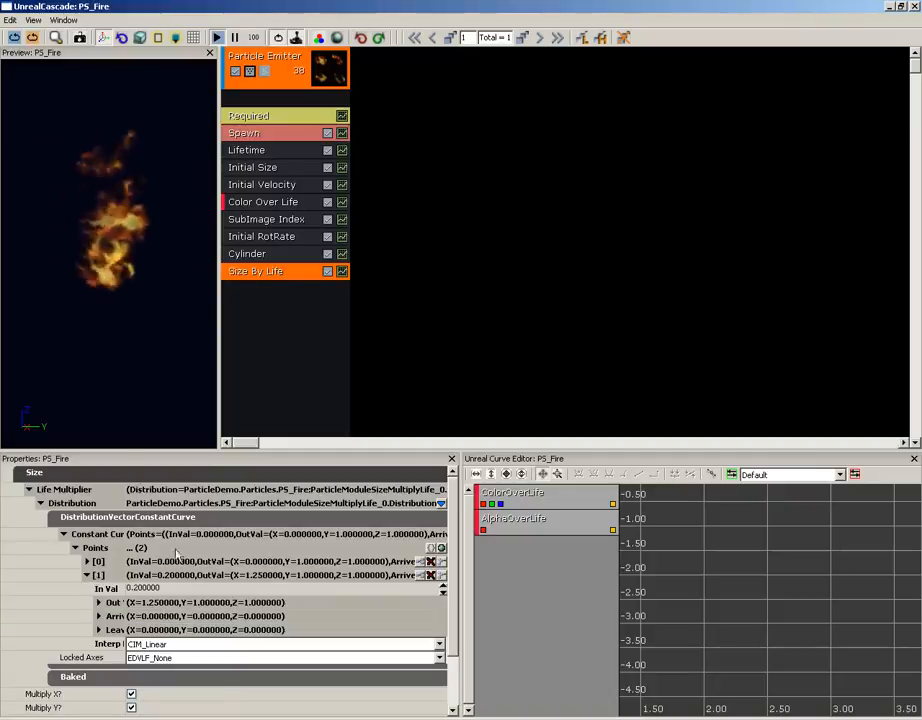
- Add a third point to the Life Multiplier curve and set its In Val to 1
click(431, 548)
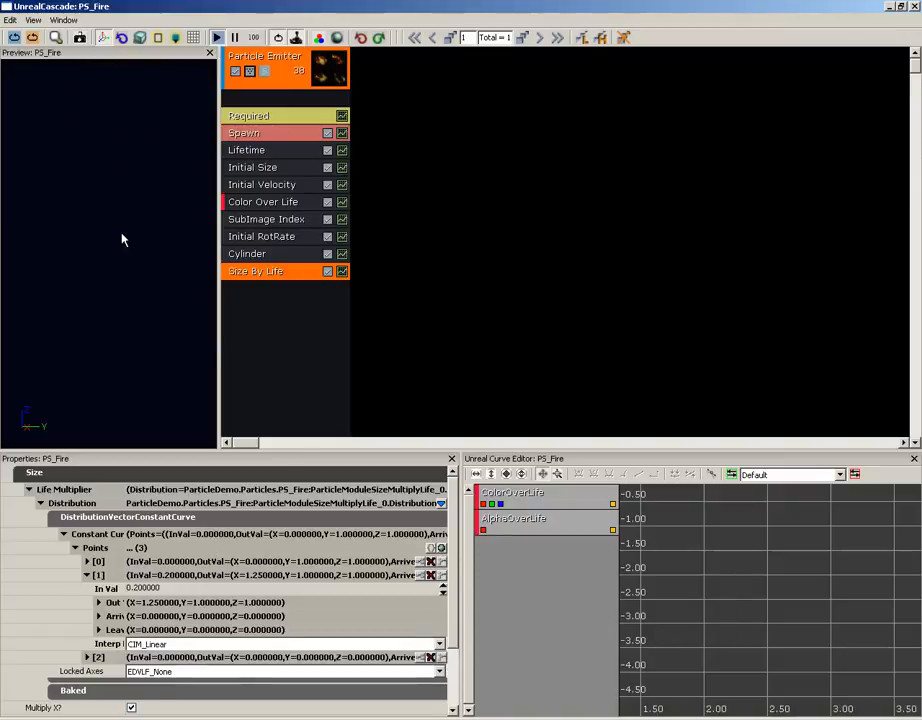
click(88, 657)
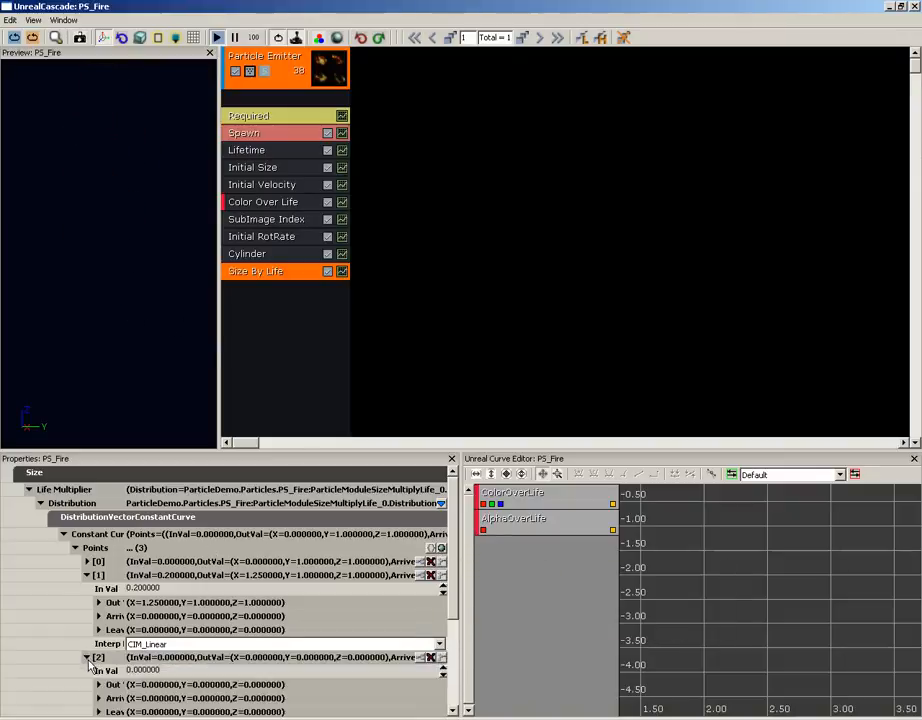
click(150, 672)
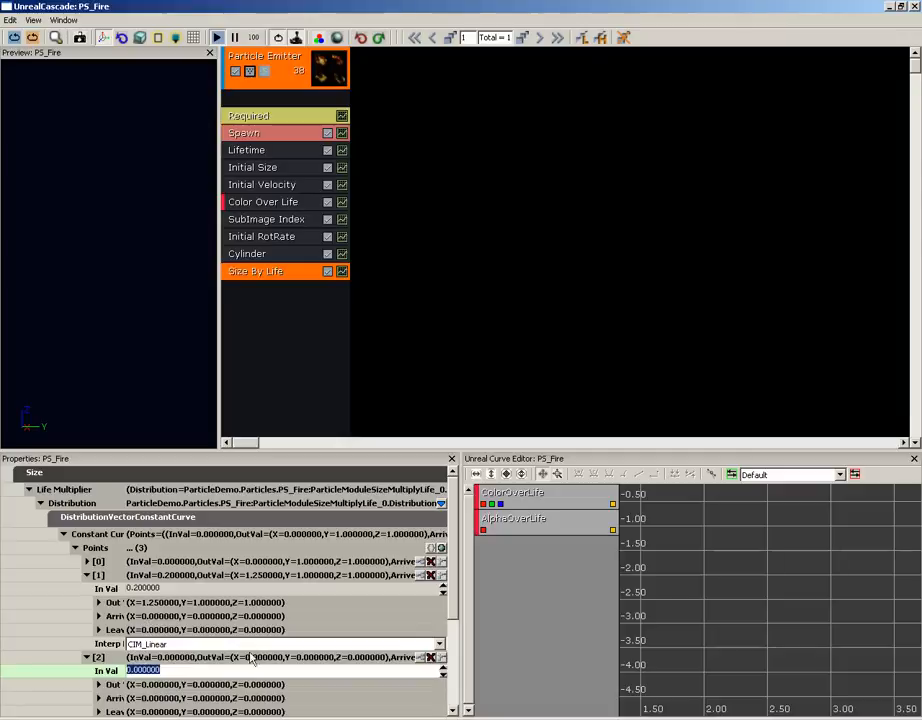
scroll(452, 565, down, 3)
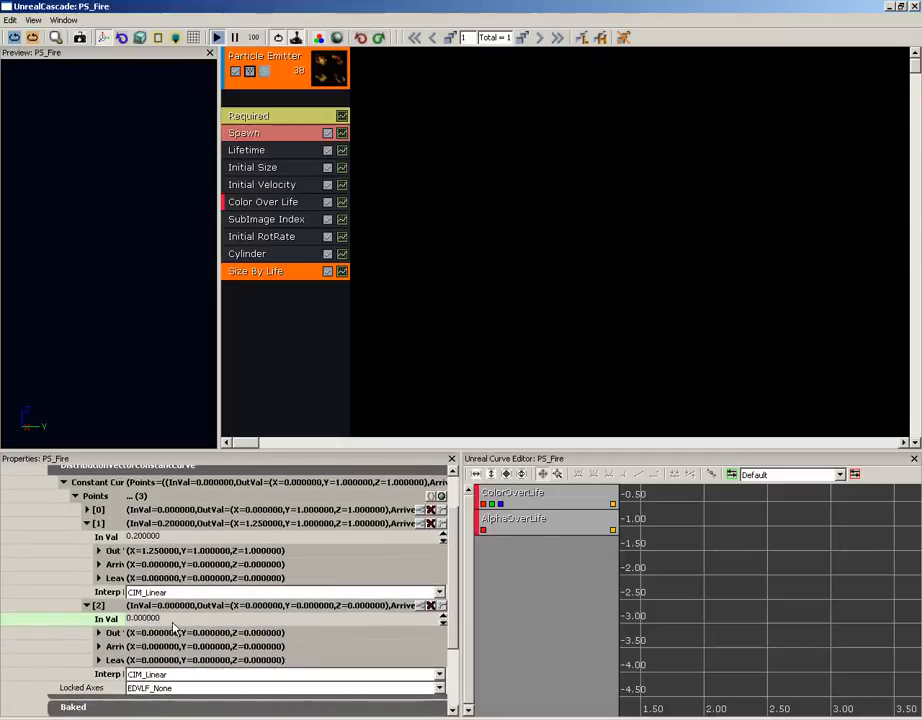
click(180, 620)
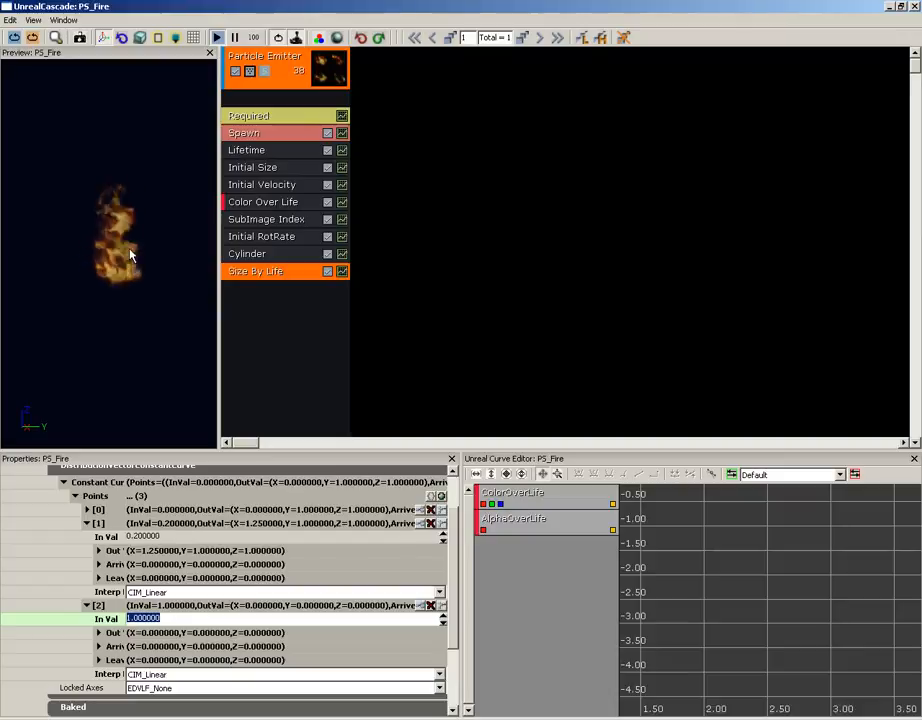
- Load the Size By Life curve into the curve editor, fitted to view, and set its key at 0.00, 0.00 to Curve (Auto/Clamped)
click(342, 272)
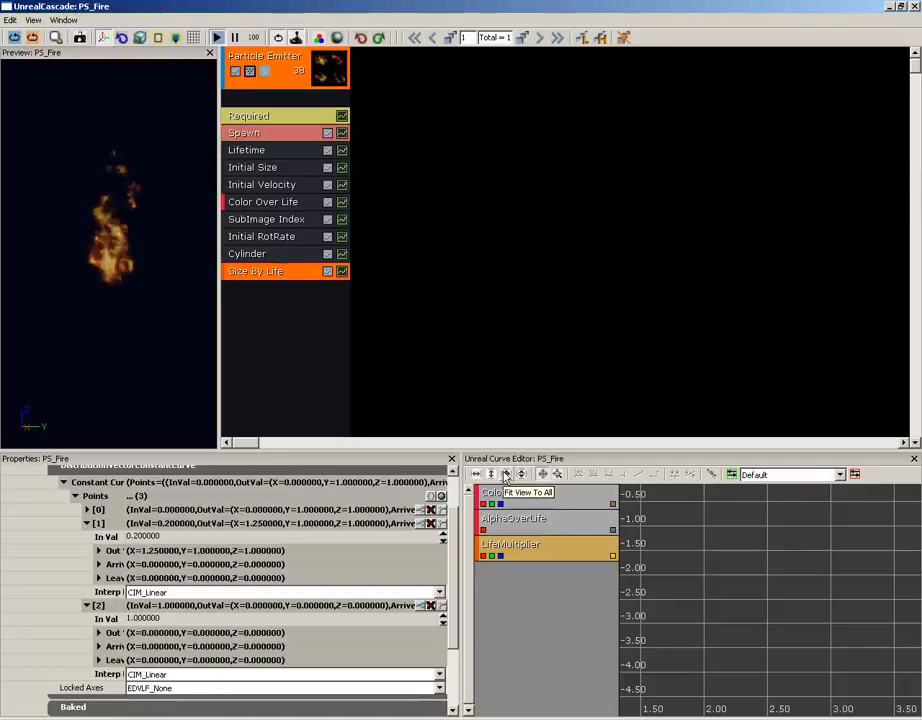
click(506, 475)
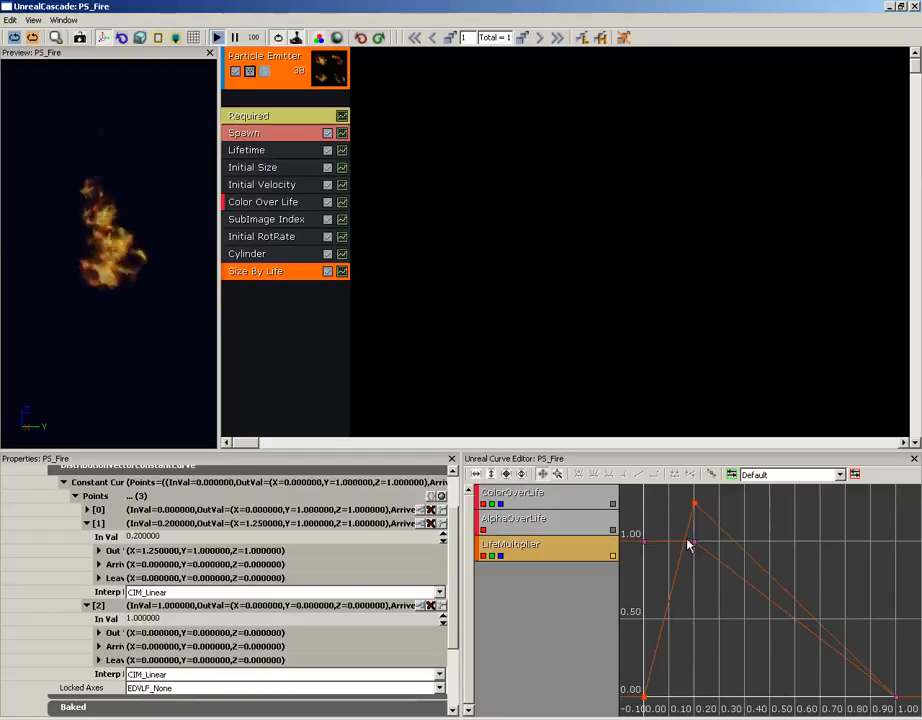
click(645, 699)
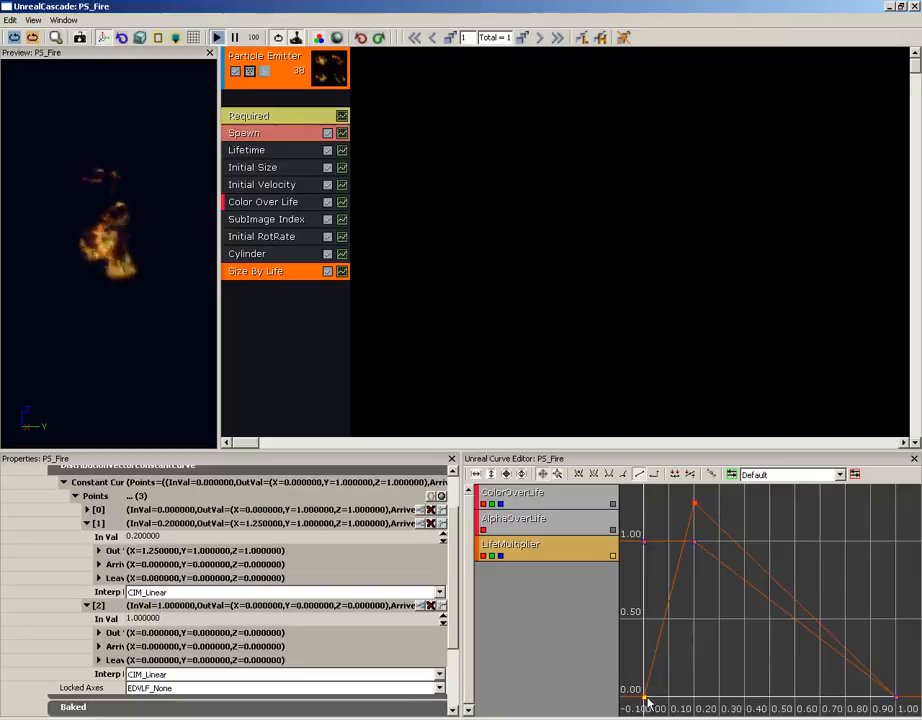
drag(669, 685, 733, 605)
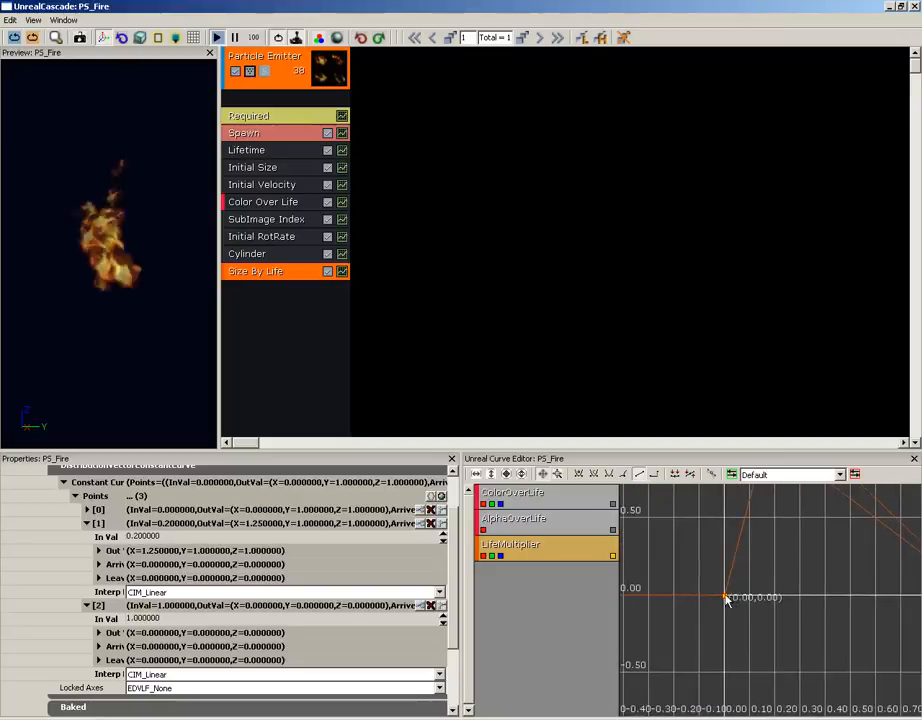
click(598, 476)
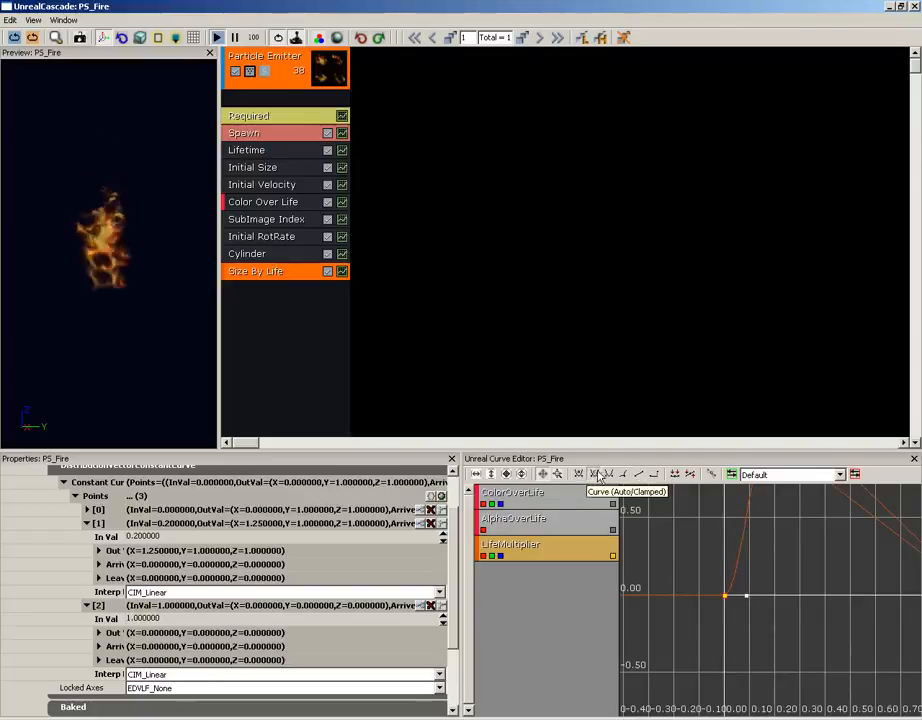
- Set the Life Multiplier's peak key at 0.20, 1.25 to Curve (Auto/Clamped) and close the particle editor
drag(780, 560, 741, 650)
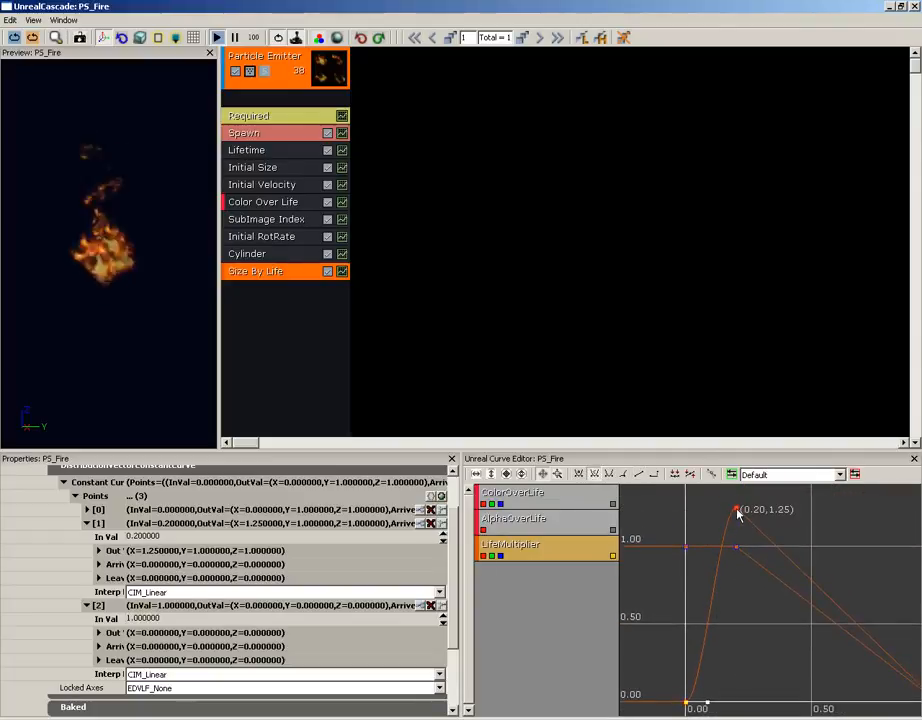
click(737, 511)
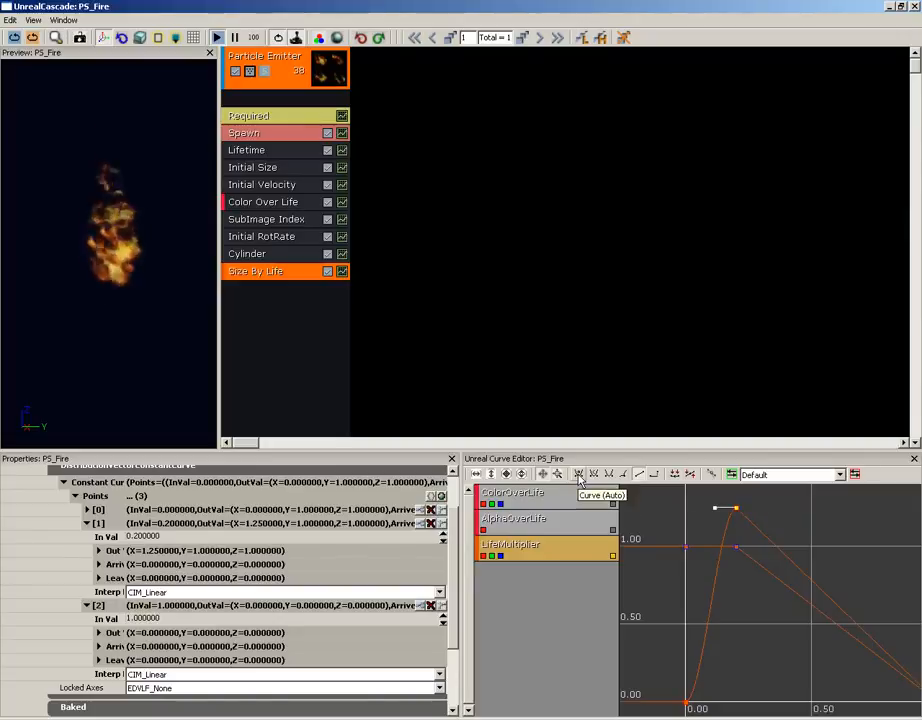
click(593, 474)
mouse_move(788, 639)
mouse_down()
mouse_move(779, 616)
mouse_move(790, 616)
mouse_up()
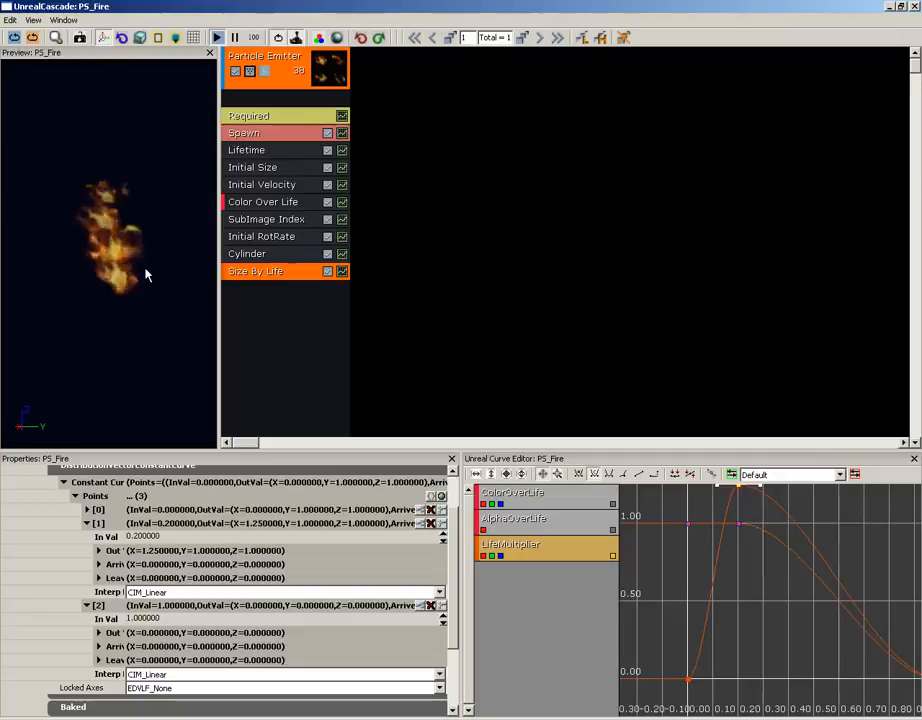
click(914, 6)
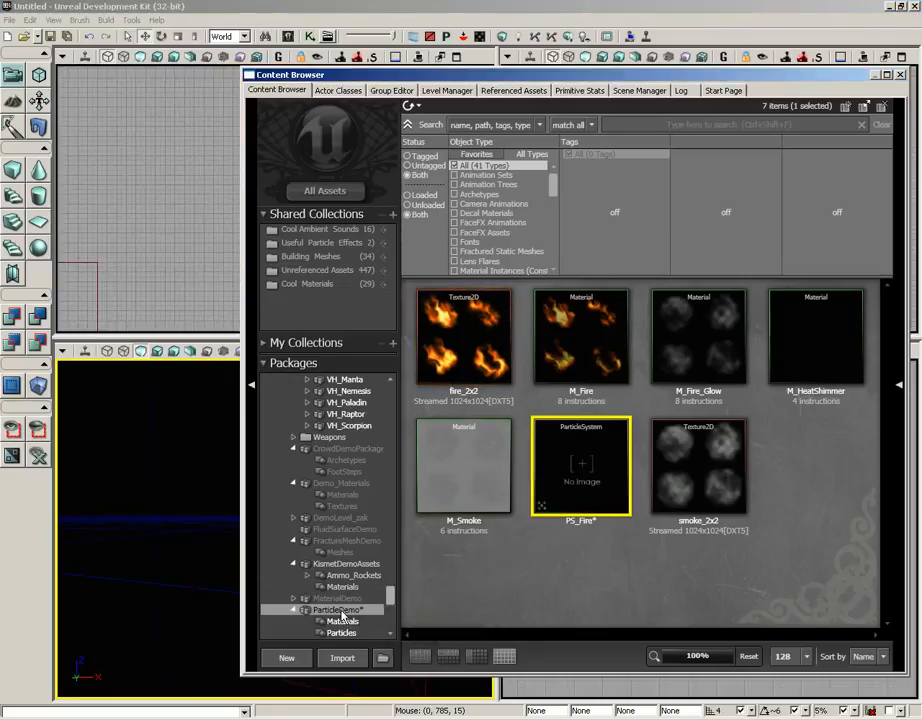